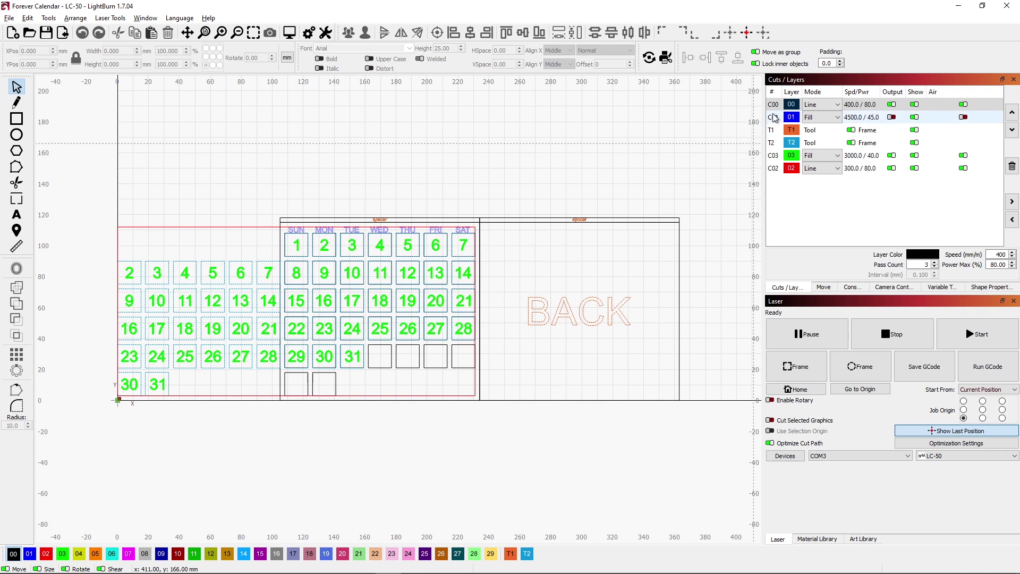
# - Review the finished calendar's layers by toggling the output of layer 01 and the visibility of layers T1, T2, 02 and 03
pyautogui.click(774, 107)
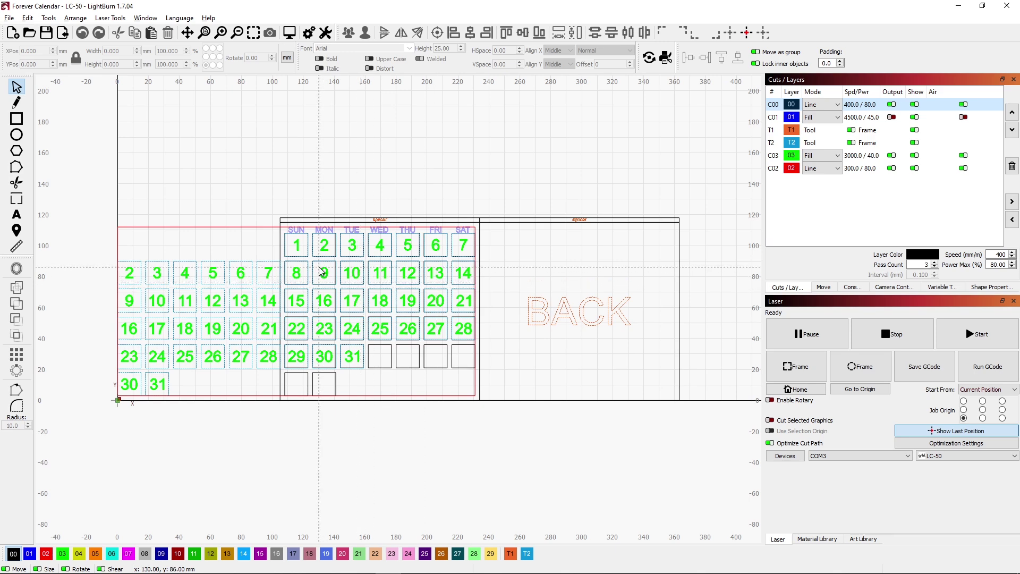
pyautogui.click(891, 117)
pyautogui.click(915, 130)
pyautogui.click(914, 143)
pyautogui.click(915, 167)
pyautogui.click(915, 155)
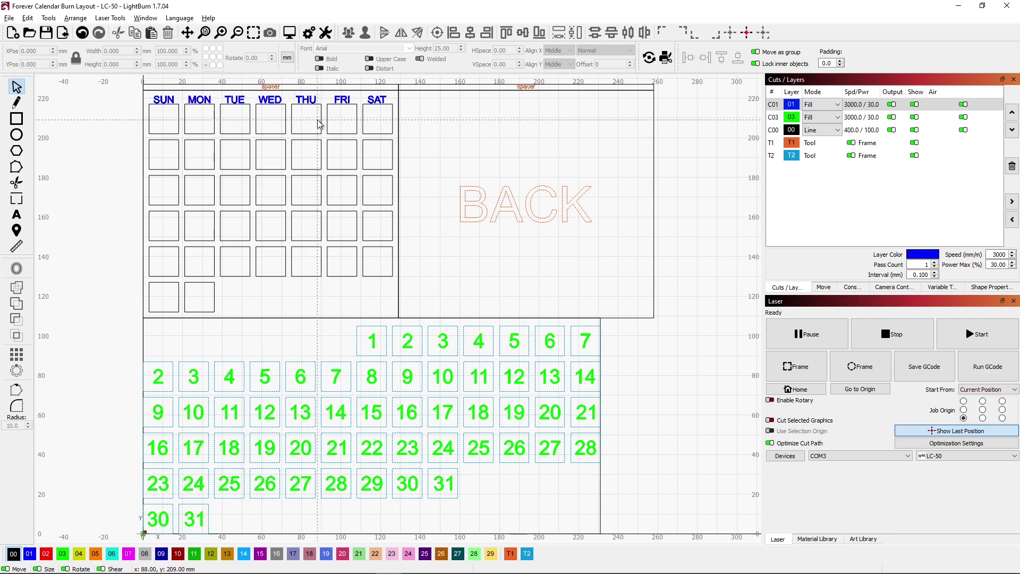
# - Ungroup the calendar board outlines and select the first square under SUN to read its dimensions
pyautogui.click(165, 133)
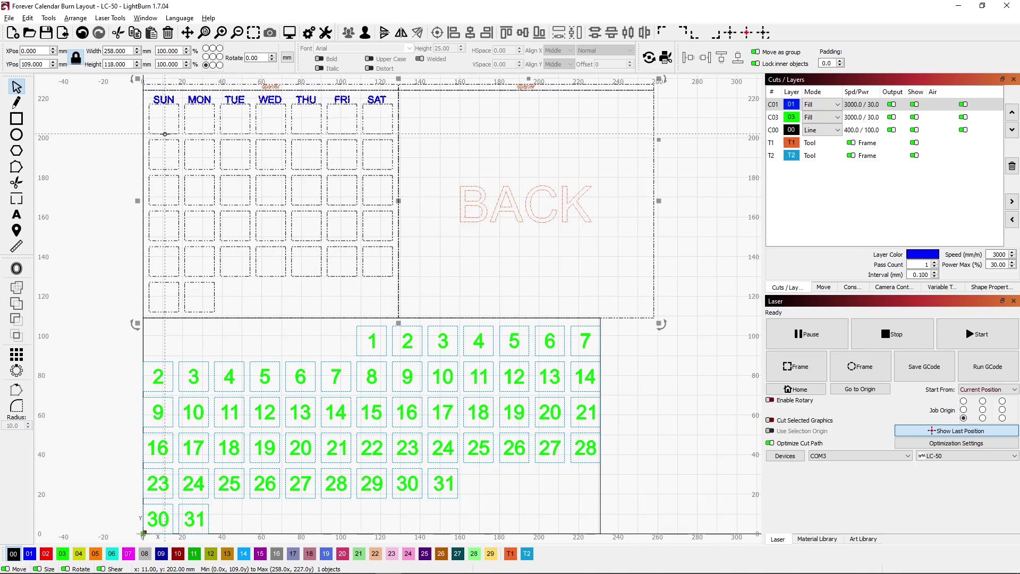
pyautogui.click(365, 33)
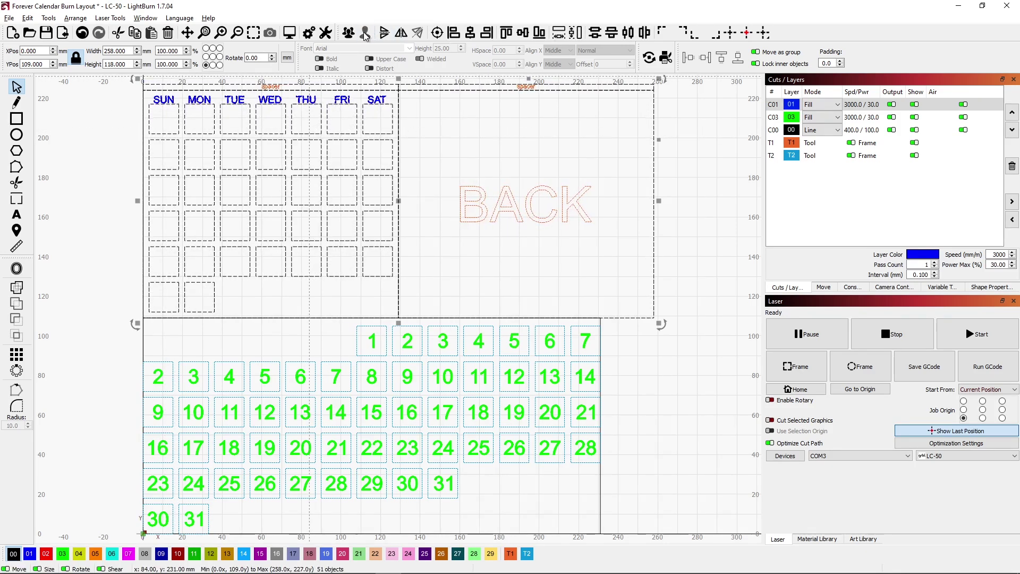
pyautogui.click(133, 120)
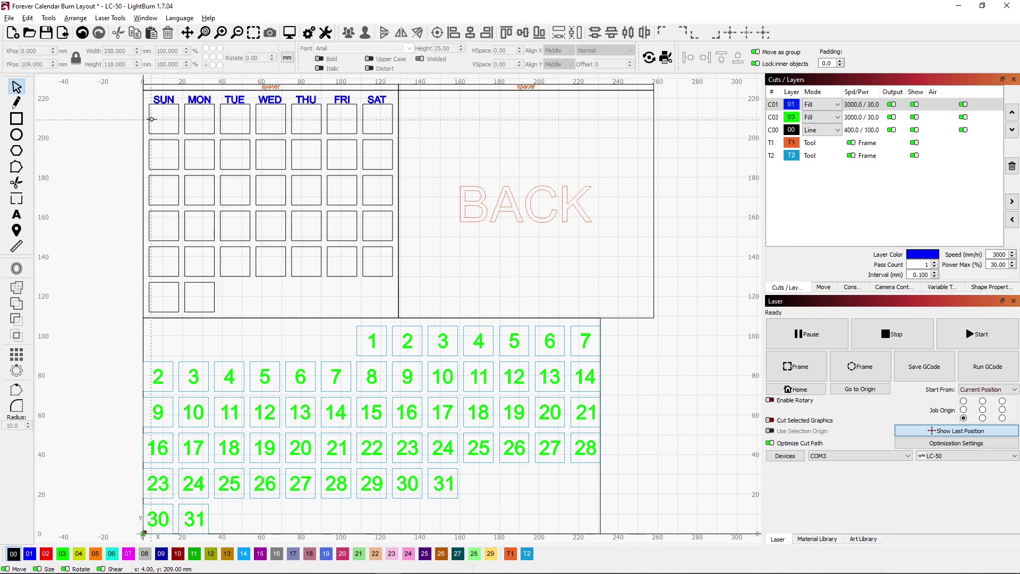
pyautogui.click(149, 118)
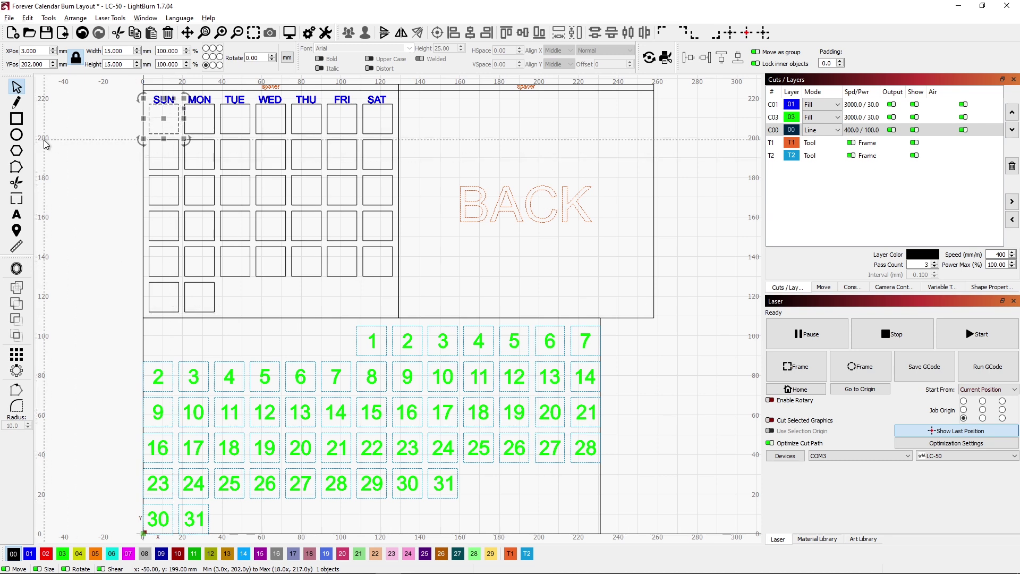
# - Start a new project and draw a 15 mm square positioned at X 0, Y 0
pyautogui.click(13, 33)
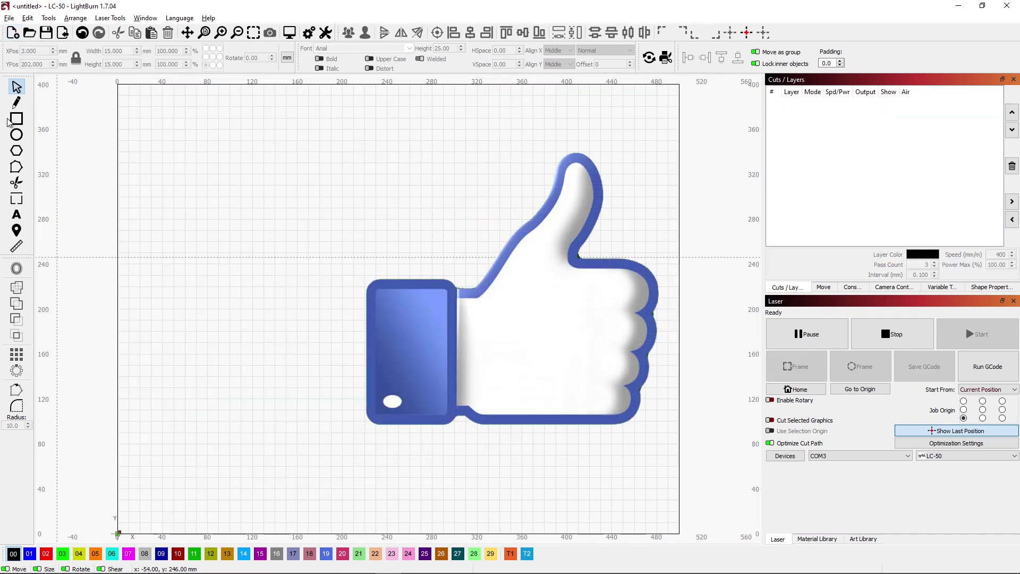
pyautogui.click(12, 120)
pyautogui.moveTo(184, 209); pyautogui.dragTo(415, 441)
pyautogui.moveTo(416, 386); pyautogui.dragTo(220, 246)
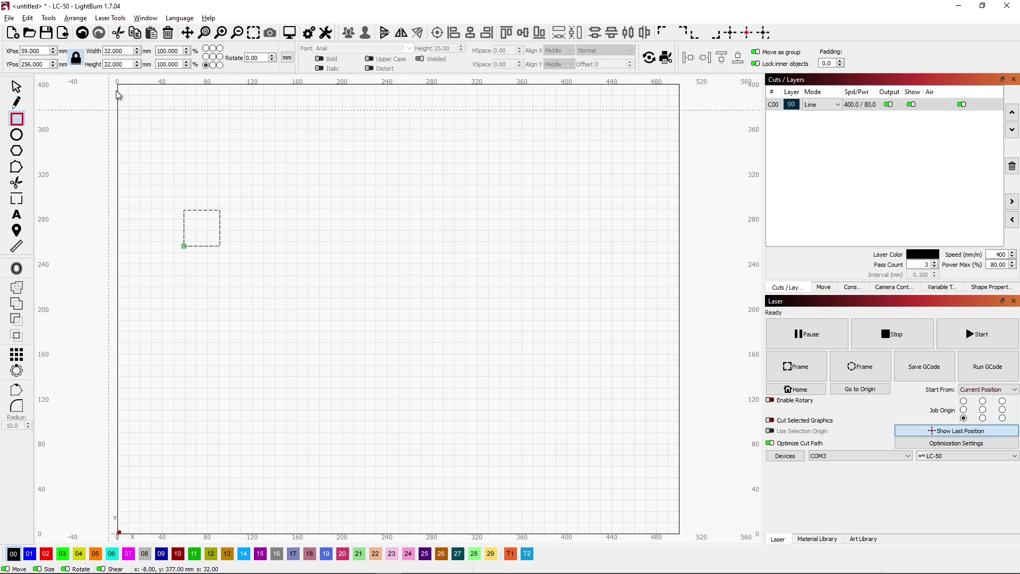
pyautogui.write('15')
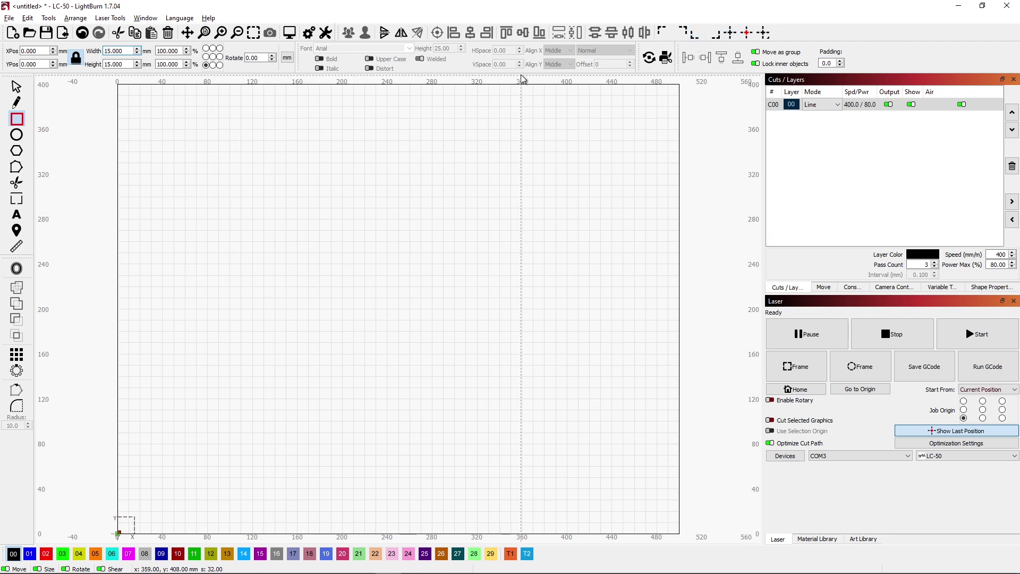
pyautogui.press('Escape')
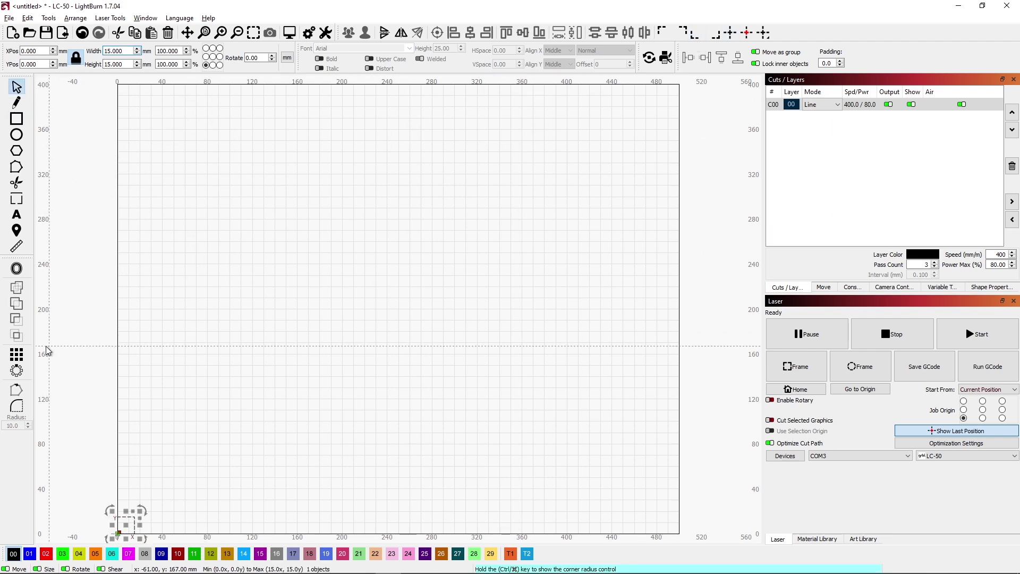
# - Create a grid array of the square with 7 columns and 6 rows, padded 3 mm between edges, and ungroup it
pyautogui.click(18, 359)
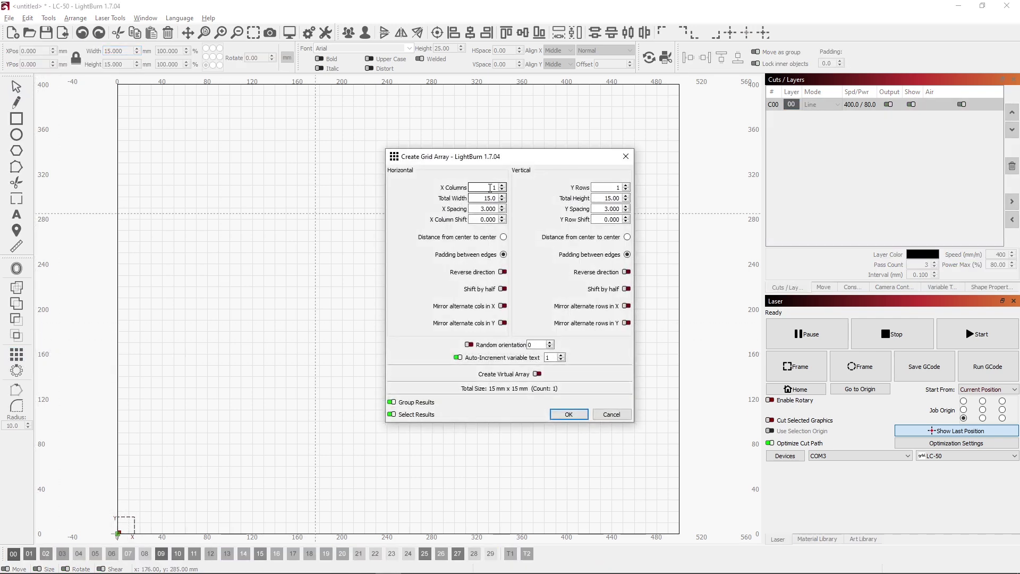
pyautogui.moveTo(491, 187); pyautogui.dragTo(511, 188)
pyautogui.write('7')
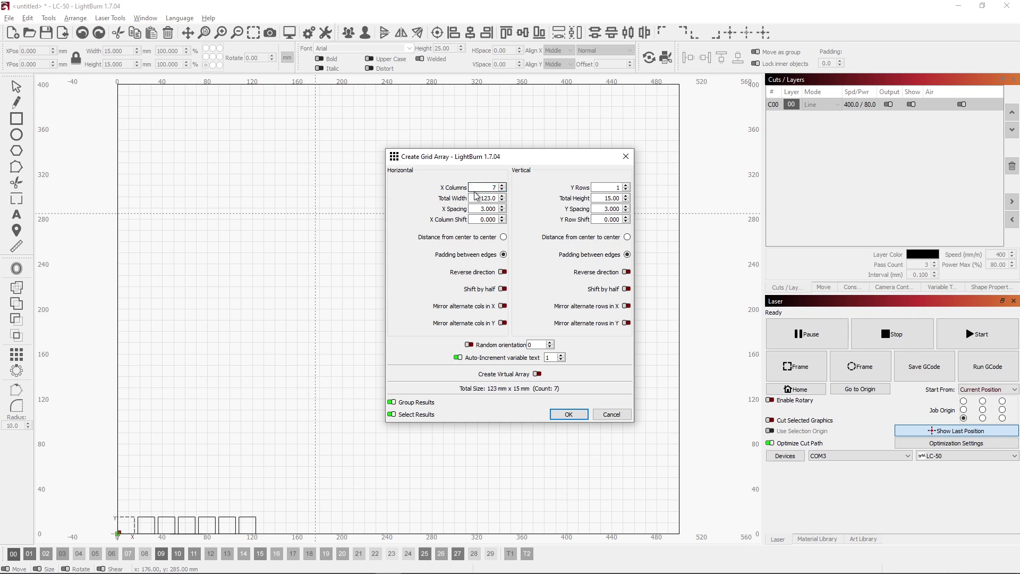
pyautogui.click(609, 187)
pyautogui.write('6')
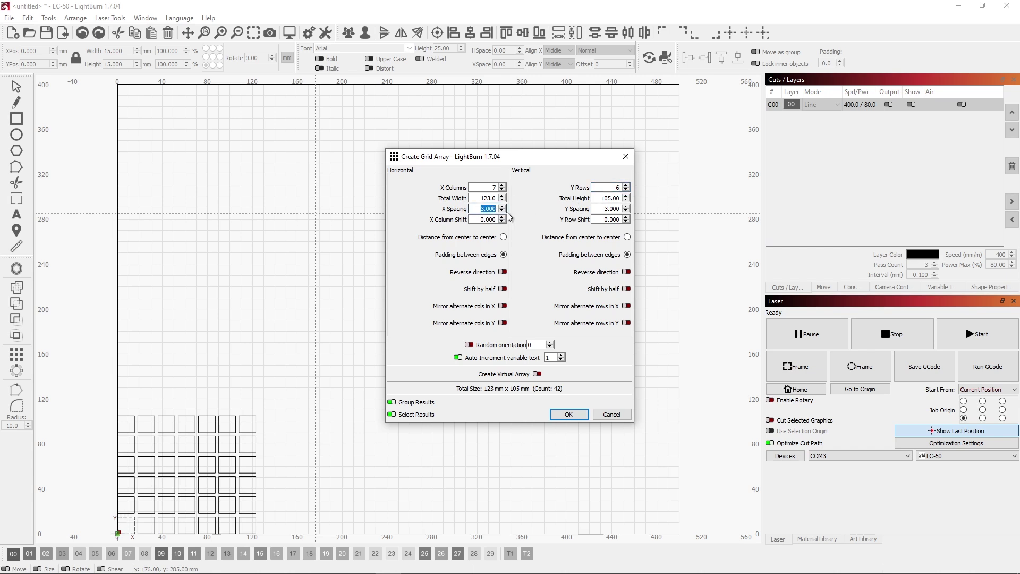
pyautogui.click(569, 415)
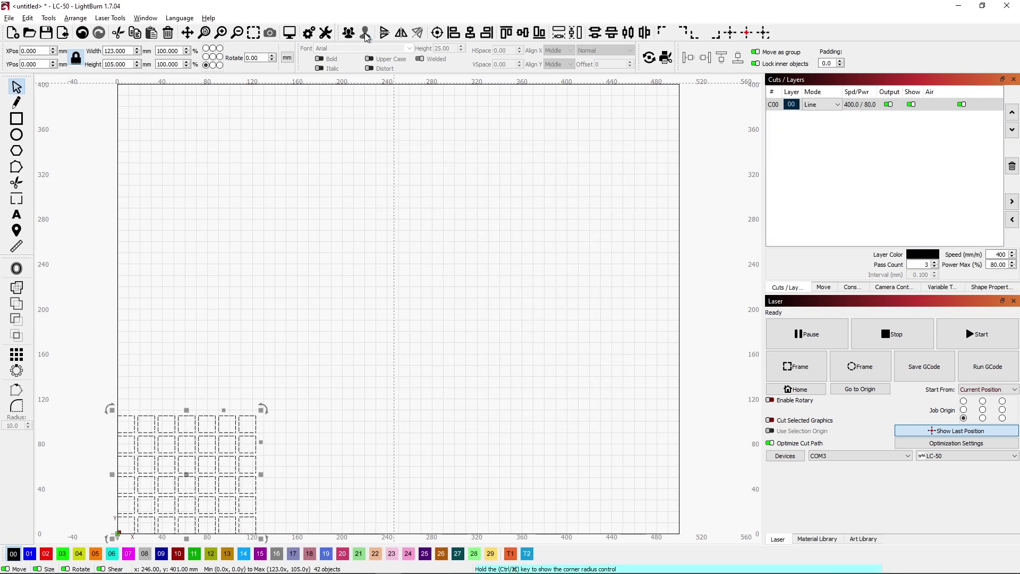
pyautogui.click(345, 206)
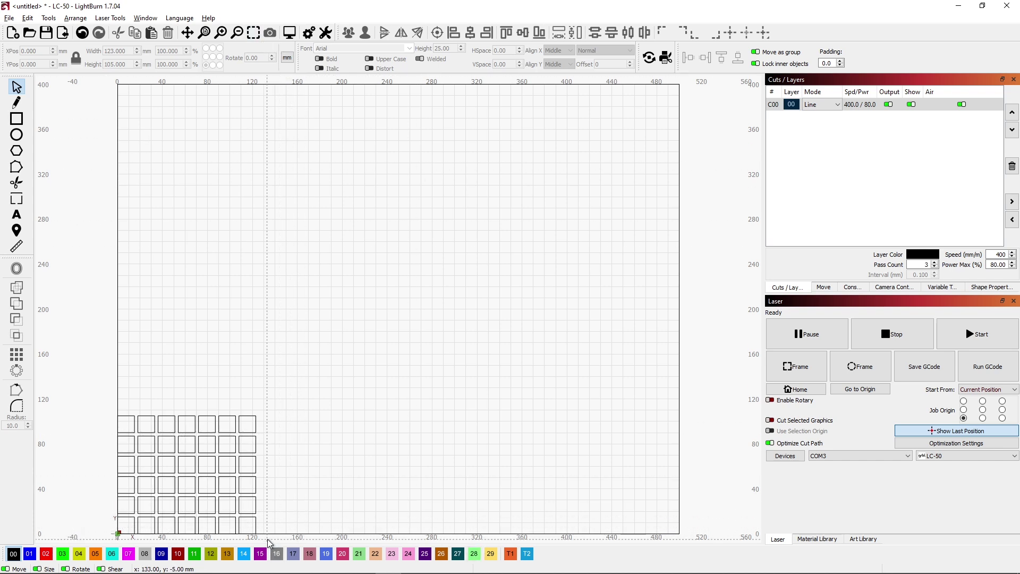
# - Duplicate the whole grid of squares and place the copy beside the original at X position 18*7 mm
pyautogui.moveTo(267, 539); pyautogui.dragTo(113, 413)
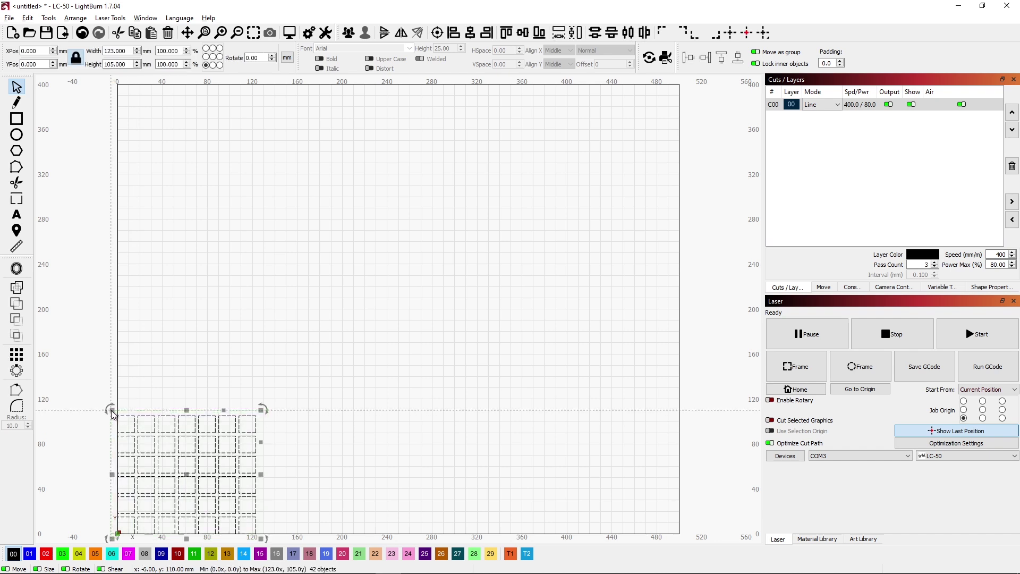
pyautogui.rightClick(154, 423)
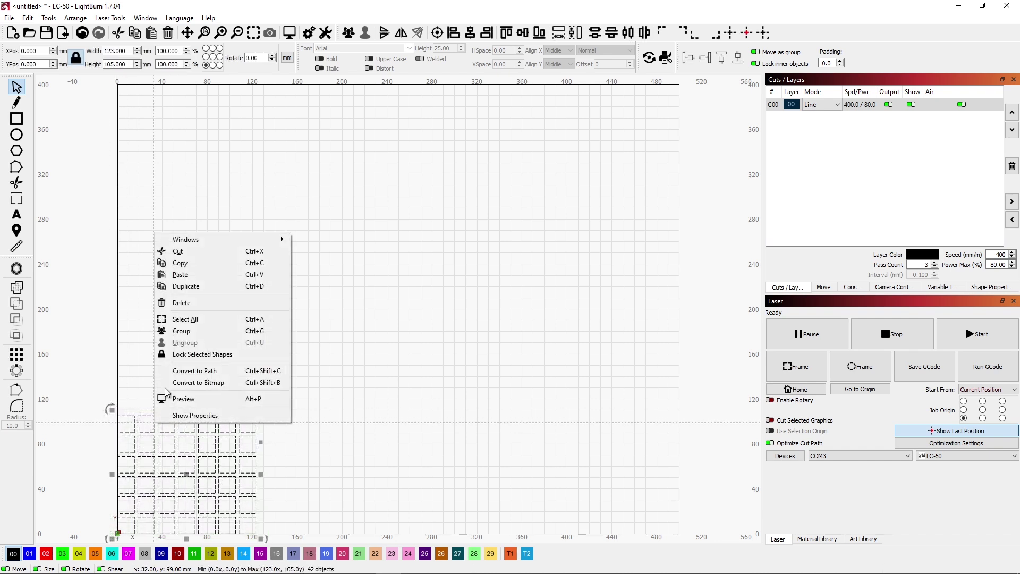
pyautogui.click(190, 286)
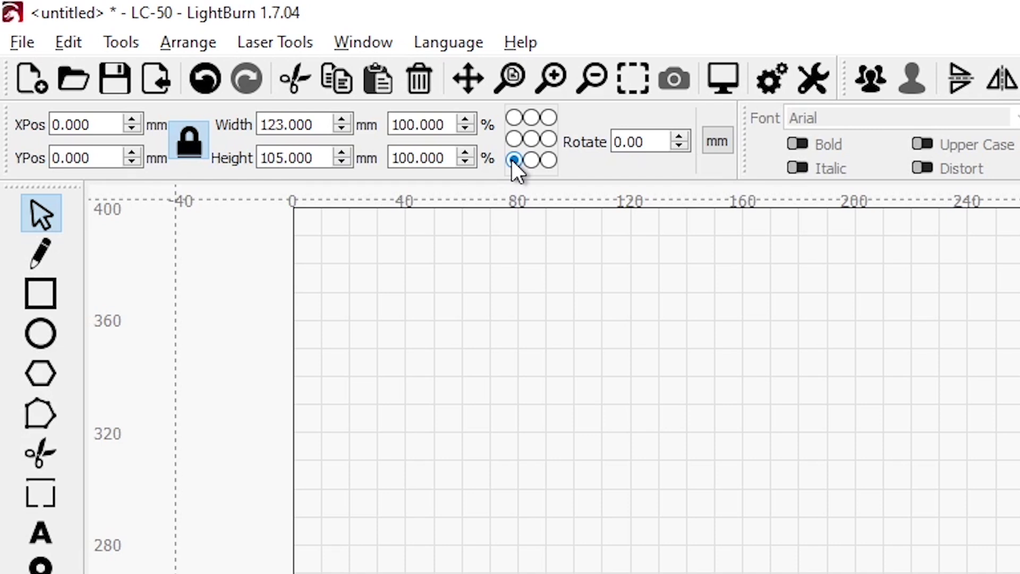
pyautogui.moveTo(102, 124); pyautogui.dragTo(29, 133)
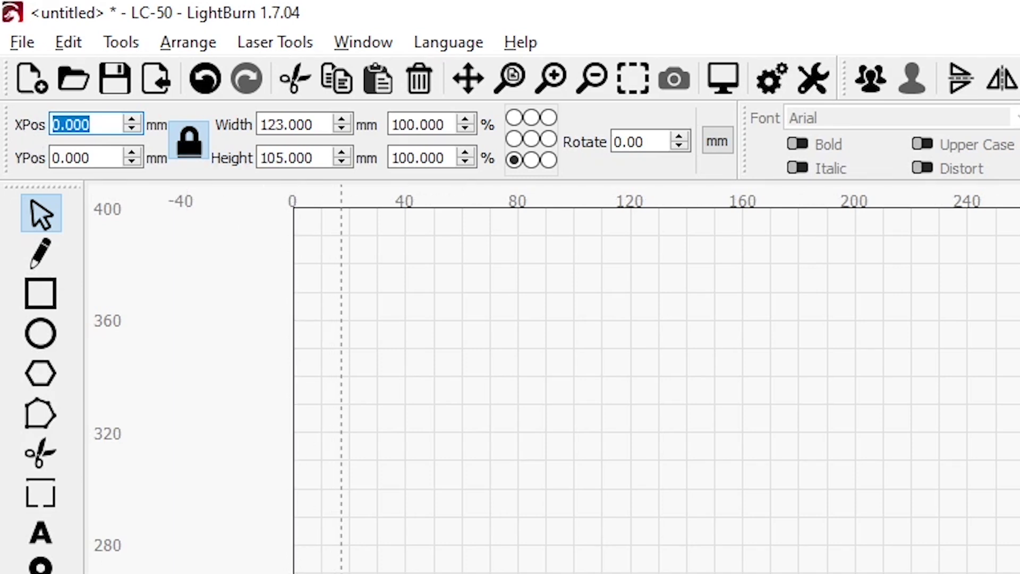
pyautogui.write('18')
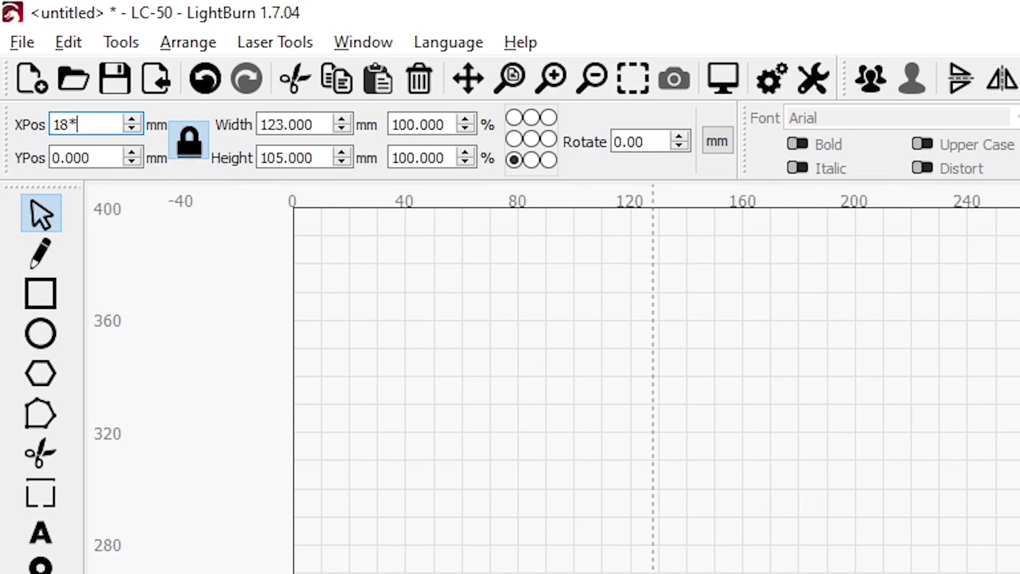
pyautogui.write('*7')
pyautogui.press('Return')
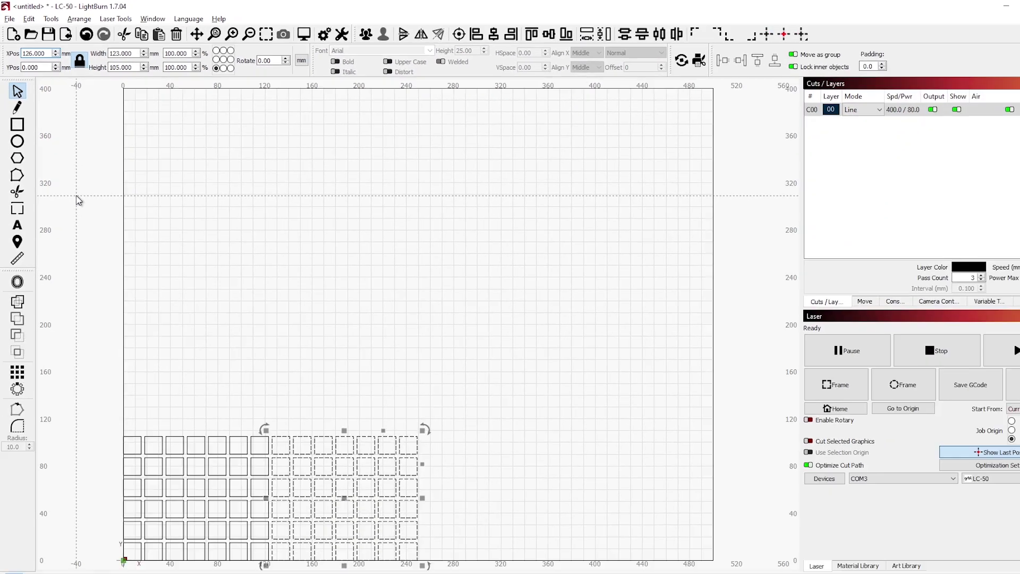
pyautogui.click(461, 426)
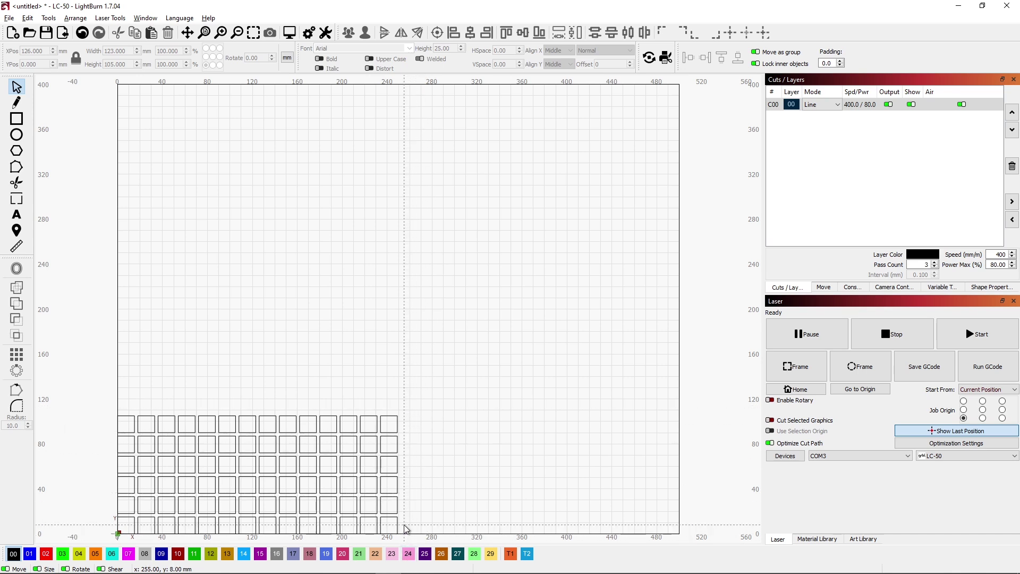
# - Delete the rightmost column of squares and assign all the remaining squares to tool layer T2
pyautogui.moveTo(404, 525); pyautogui.dragTo(394, 425)
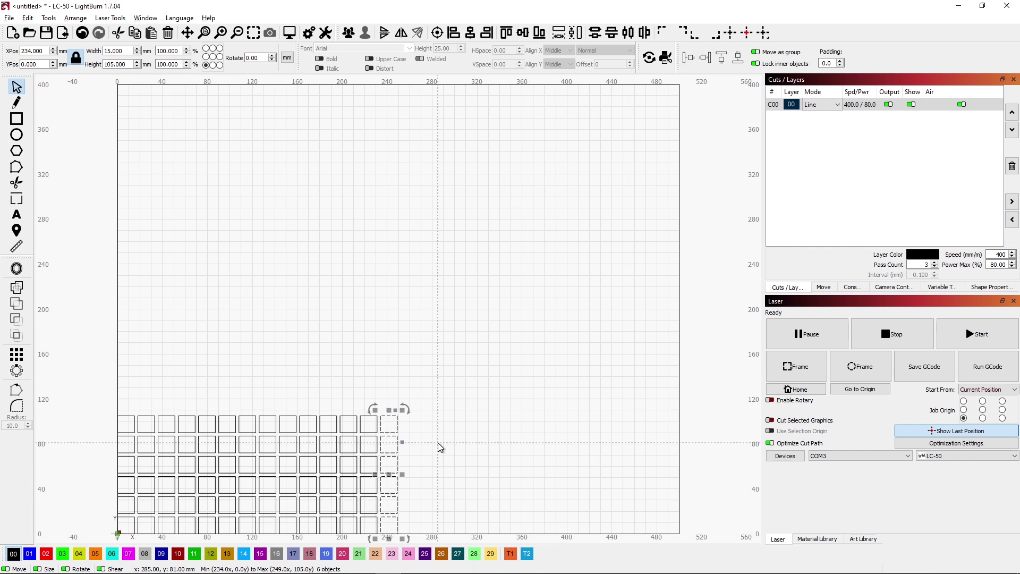
pyautogui.press('Delete')
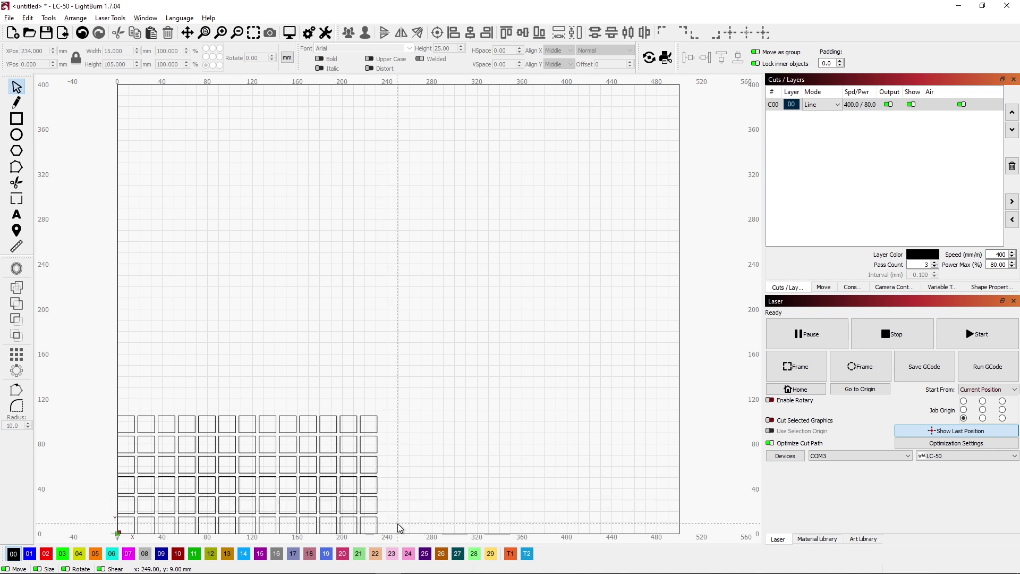
pyautogui.hotkey('ctrl', 'a')
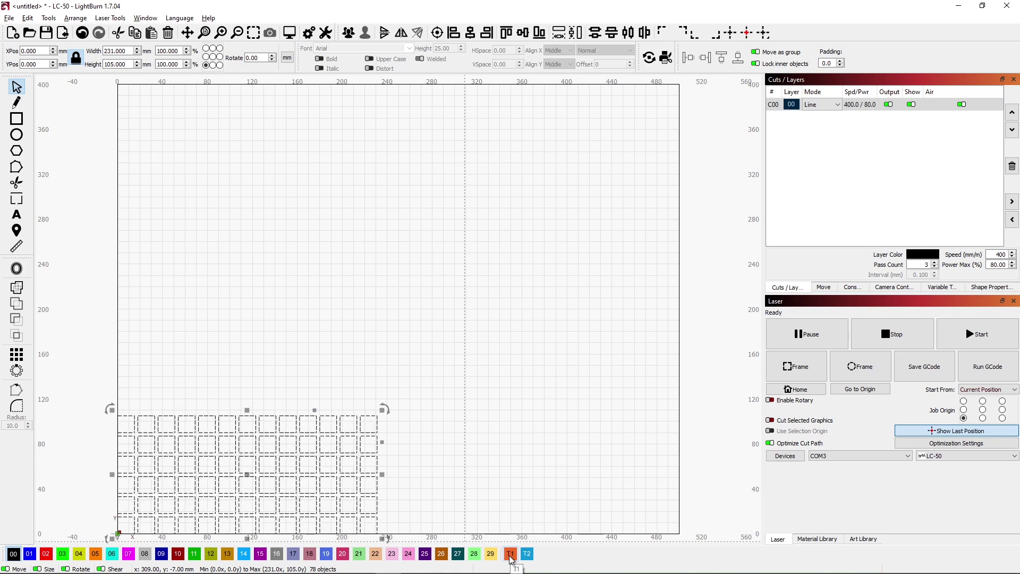
pyautogui.click(526, 554)
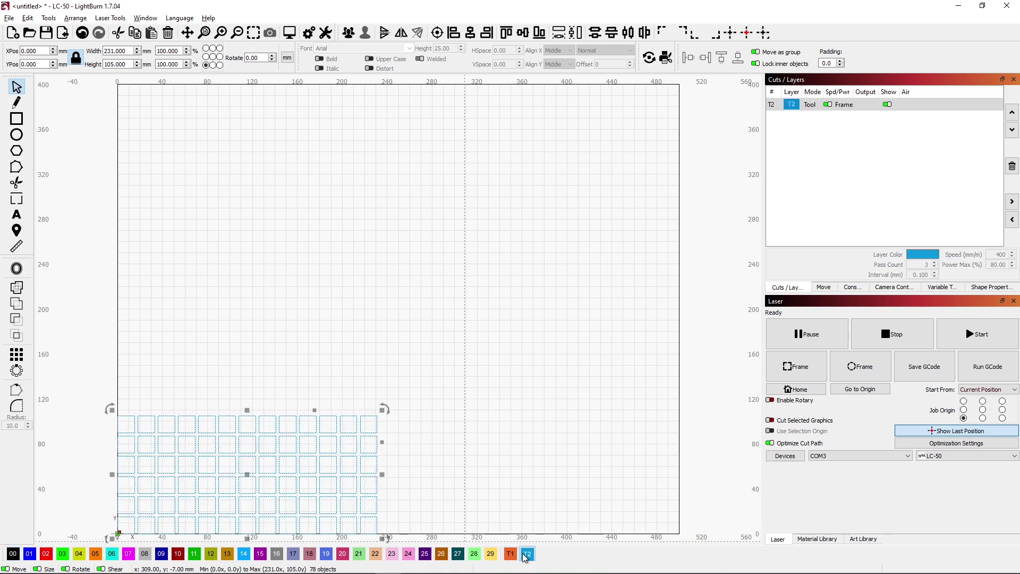
# - Duplicate the seven rightmost columns of squares in place and put the copies on black layer 00
pyautogui.moveTo(380, 541); pyautogui.dragTo(240, 412)
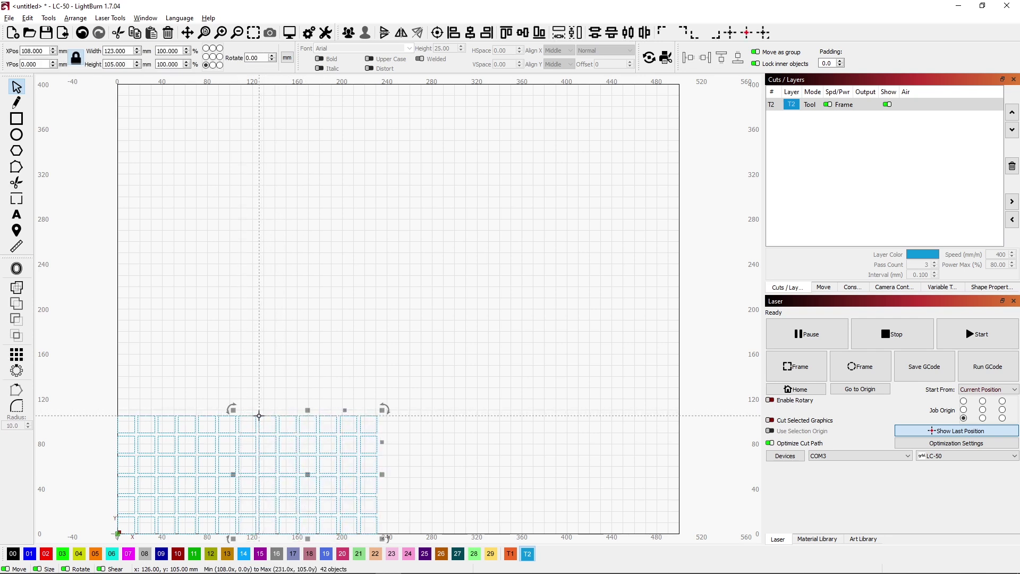
pyautogui.rightClick(259, 416)
pyautogui.click(295, 281)
pyautogui.click(13, 554)
pyautogui.click(181, 304)
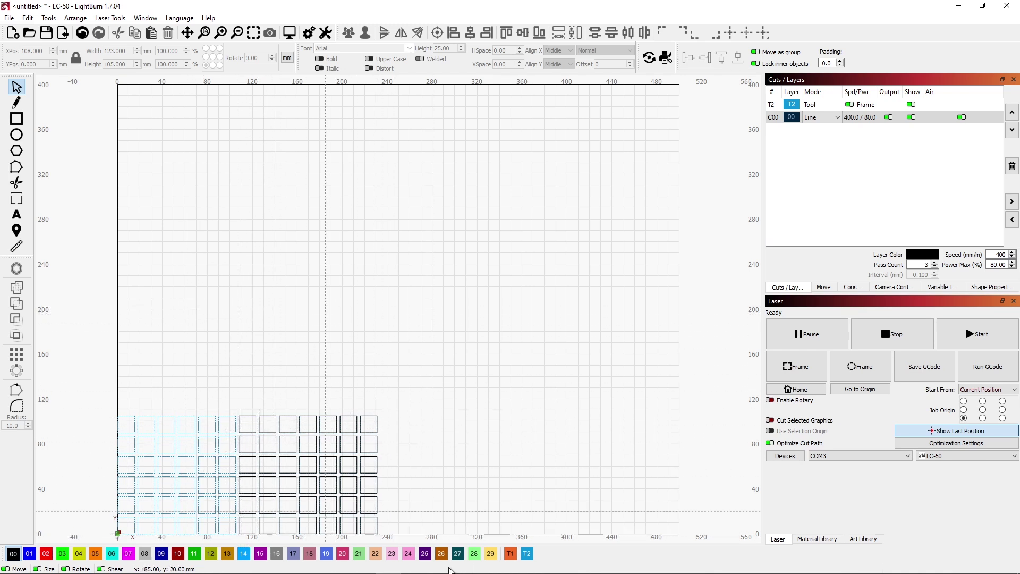
# - Move all the squares together to a Y position of 3 mm
pyautogui.hotkey('ctrl', 'a')
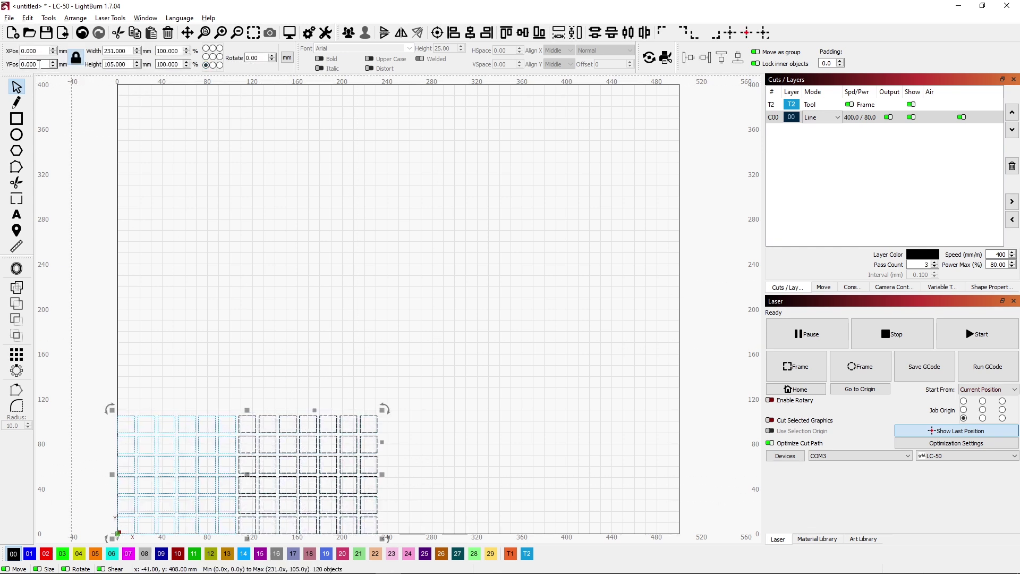
pyautogui.write('3')
pyautogui.press('Return')
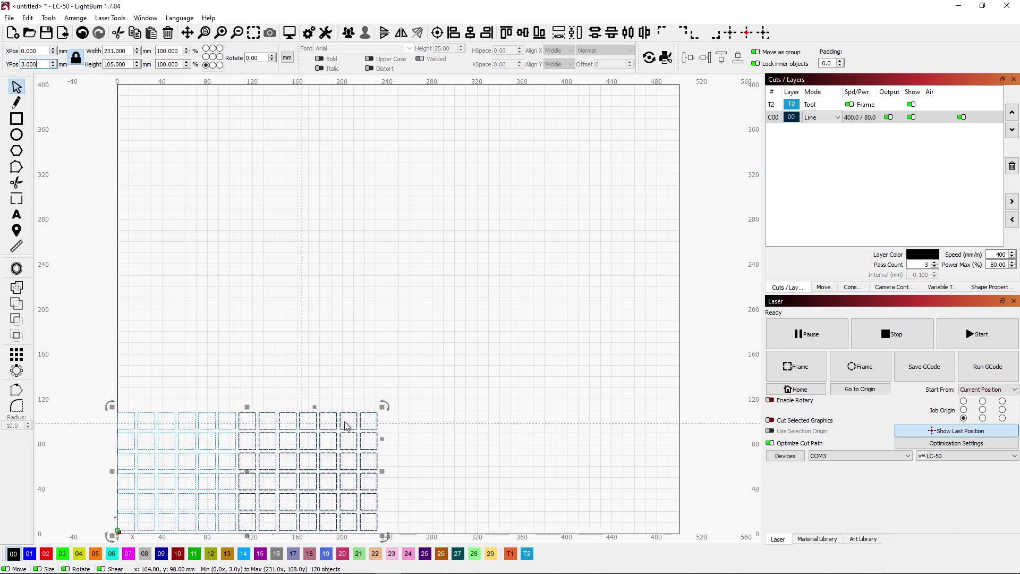
pyautogui.click(303, 335)
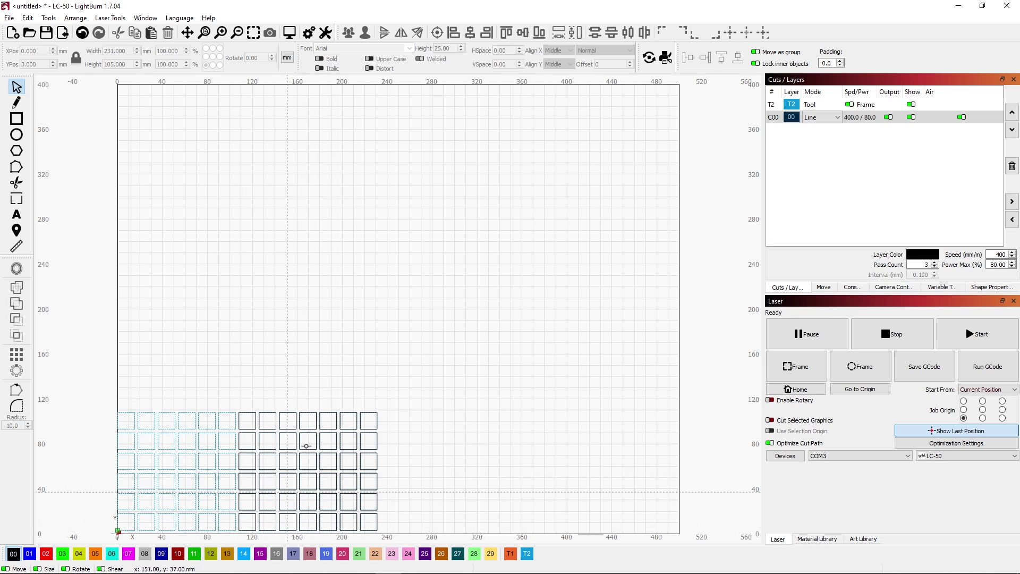
# - Draw a 231 × 105 mm rectangle on blue layer 01 that encloses the entire grid of squares
pyautogui.click(296, 480)
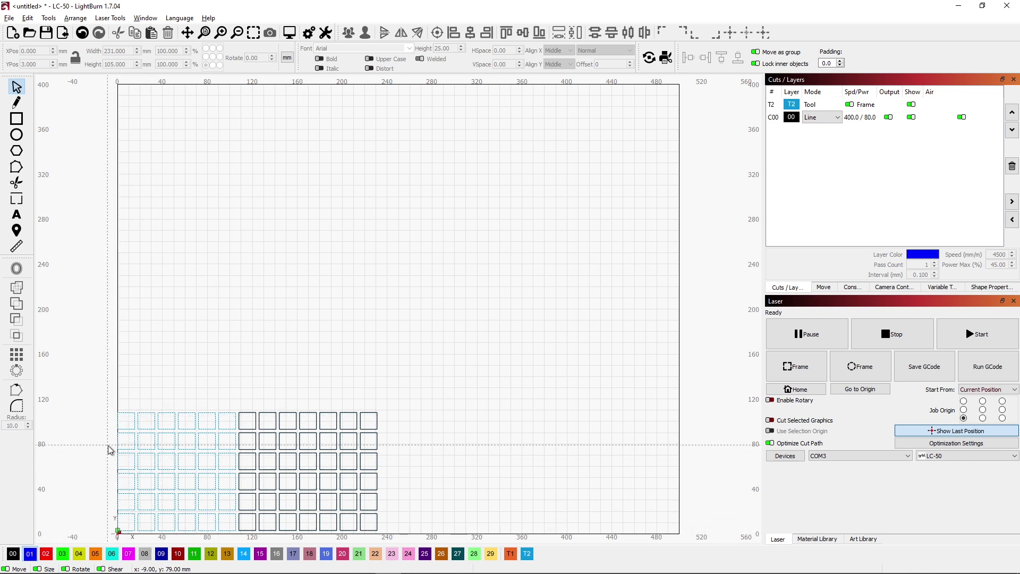
pyautogui.click(16, 122)
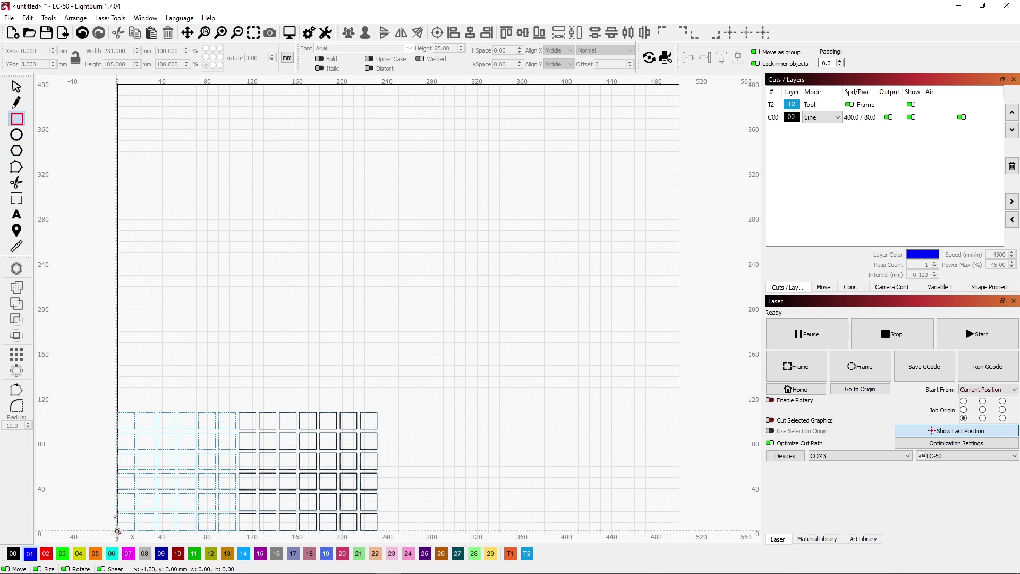
pyautogui.moveTo(117, 530)
pyautogui.mouseDown()
pyautogui.moveTo(238, 473)
pyautogui.moveTo(328, 448)
pyautogui.moveTo(378, 412)
pyautogui.mouseUp()
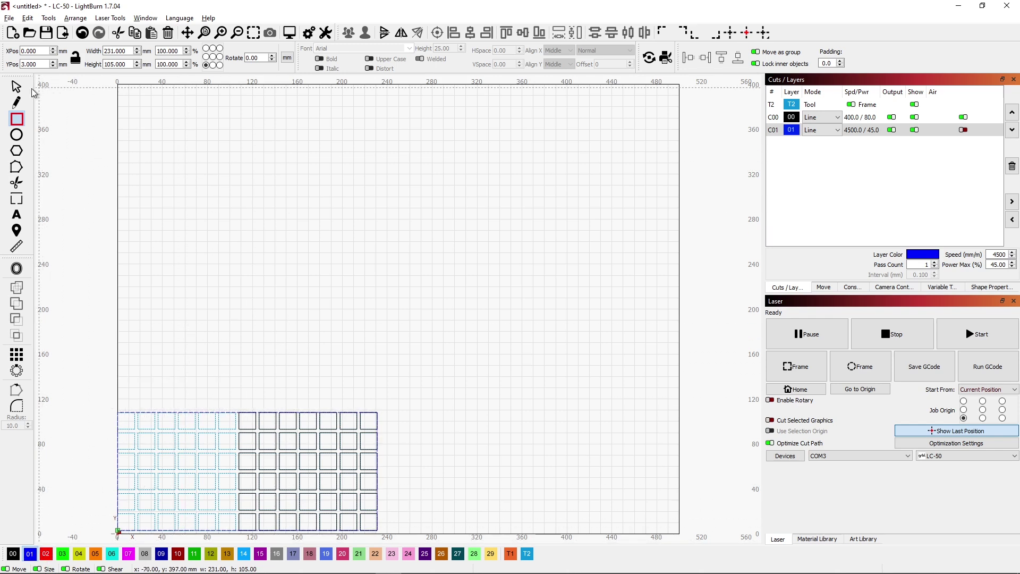
pyautogui.click(16, 86)
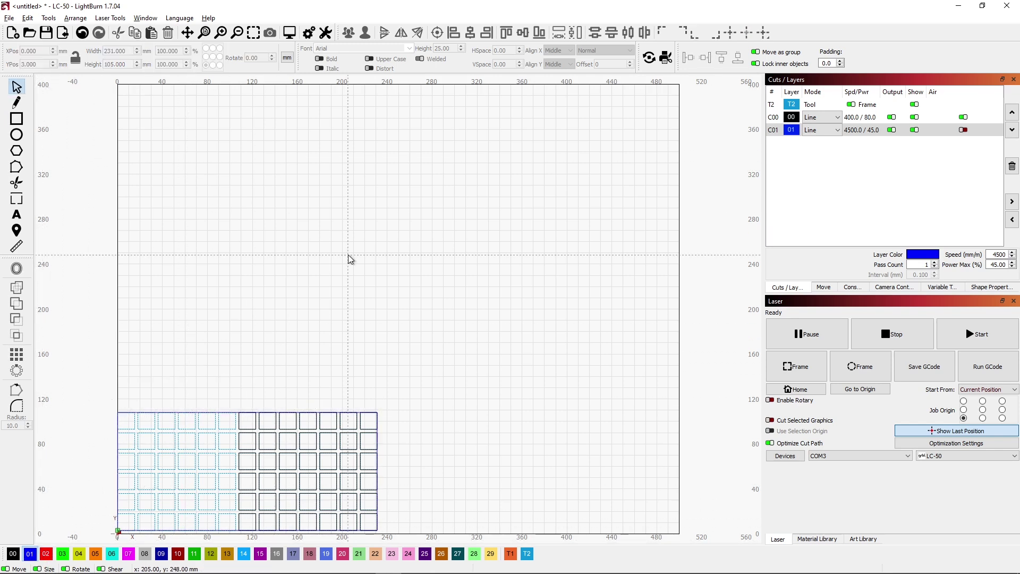
# - Hide layers 01 and T2 and delete the five rightmost black squares of the bottom row
pyautogui.click(914, 118)
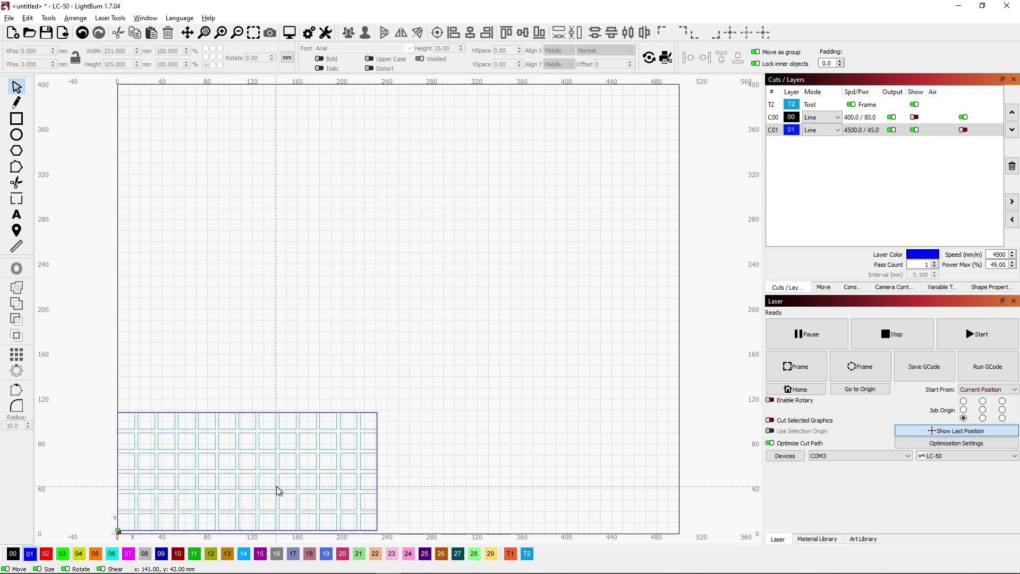
pyautogui.click(914, 117)
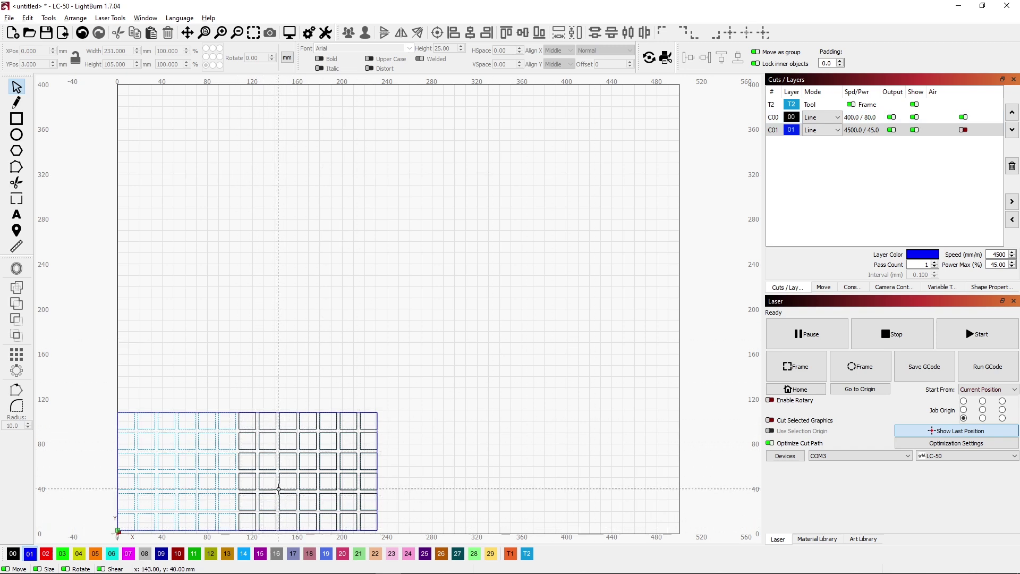
pyautogui.click(914, 131)
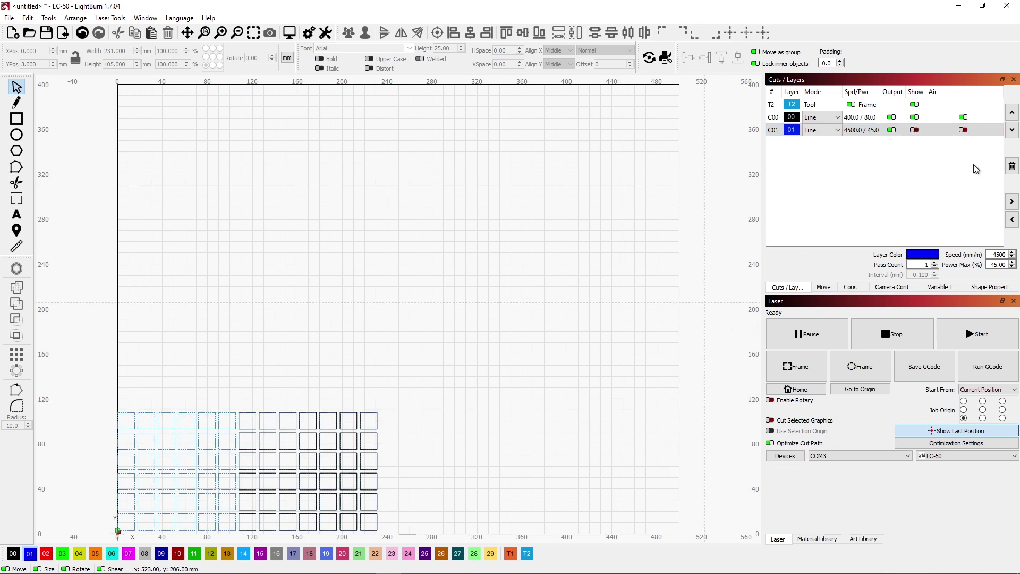
pyautogui.click(915, 104)
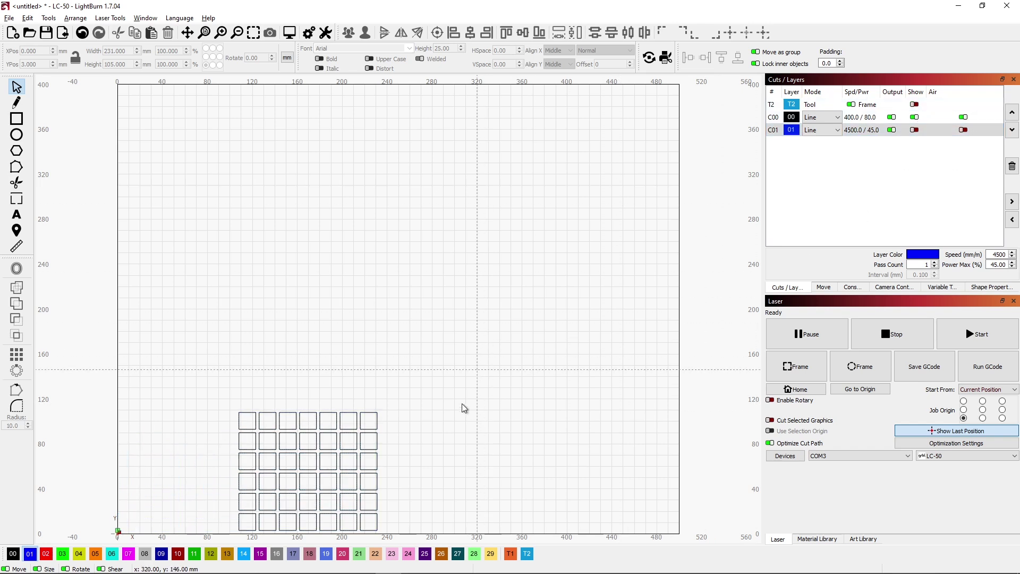
pyautogui.moveTo(383, 529); pyautogui.dragTo(390, 531)
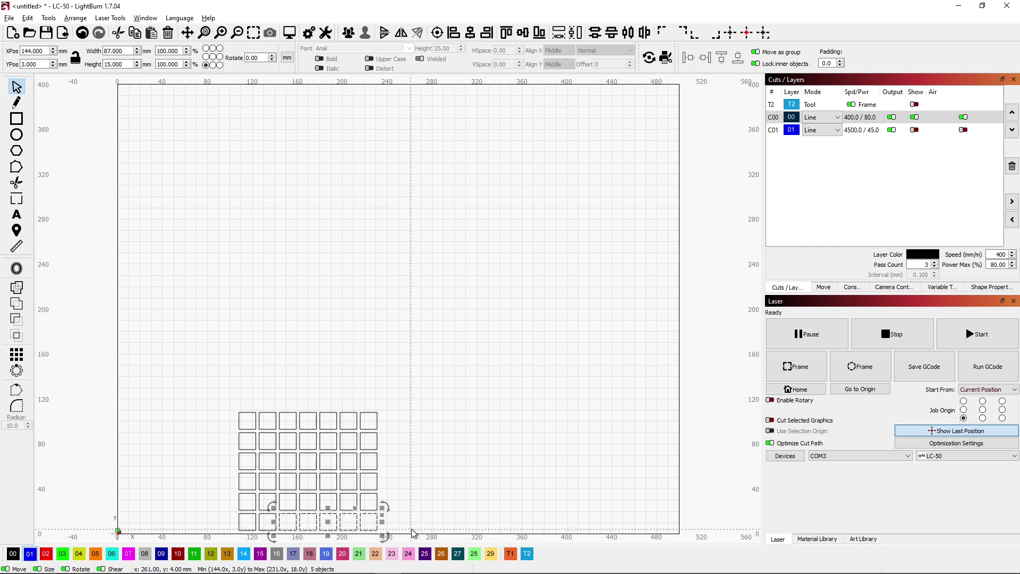
pyautogui.press('Delete')
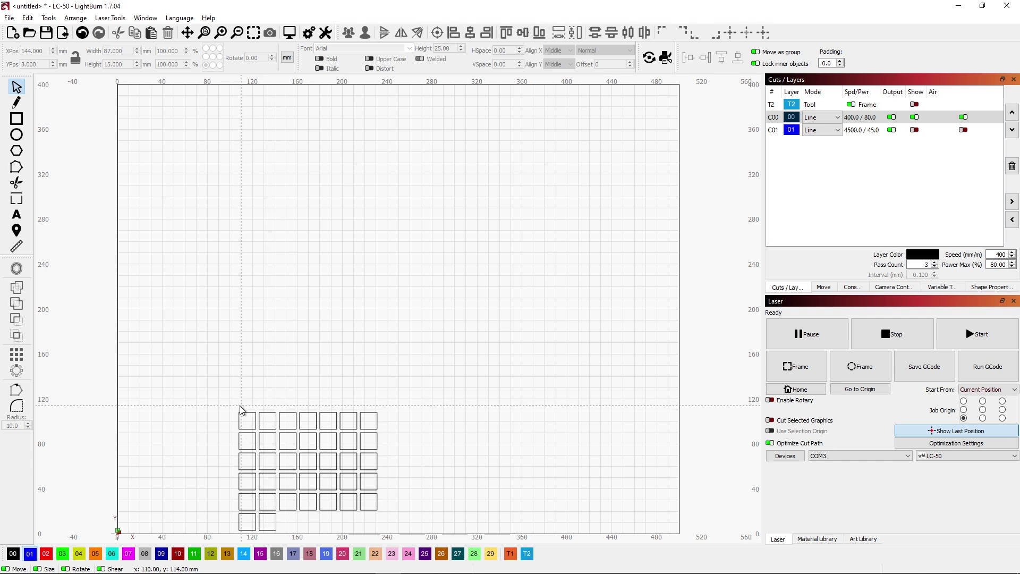
# - Add the text SUN above the first column of black squares, on red layer 02 in Fill mode
pyautogui.click(16, 214)
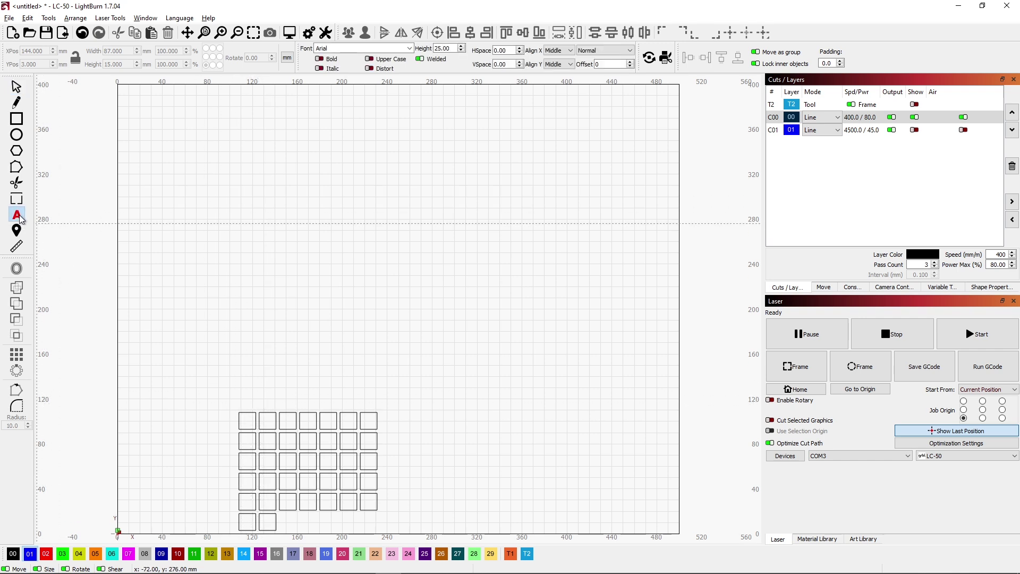
pyautogui.click(246, 401)
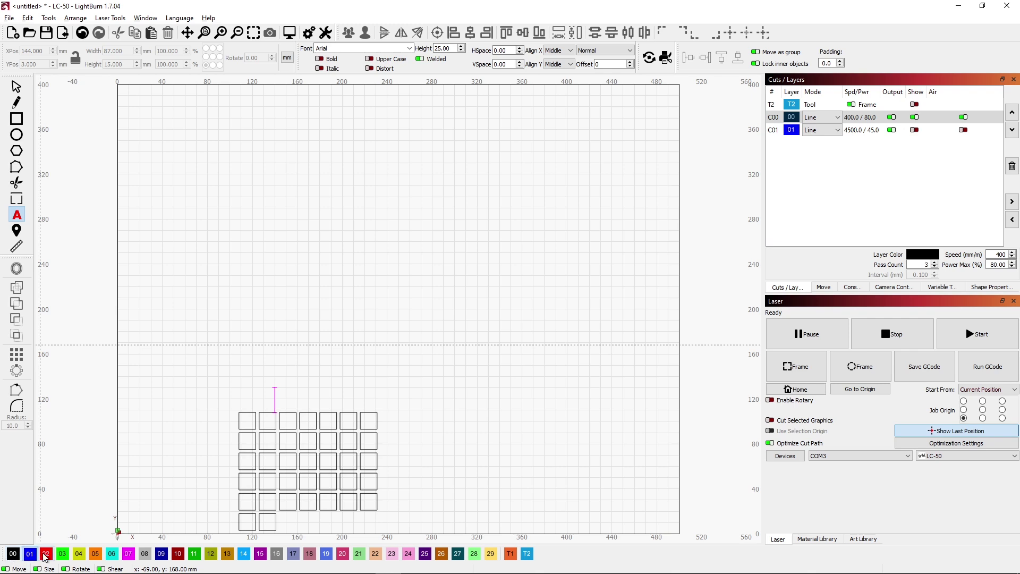
pyautogui.write('SUN')
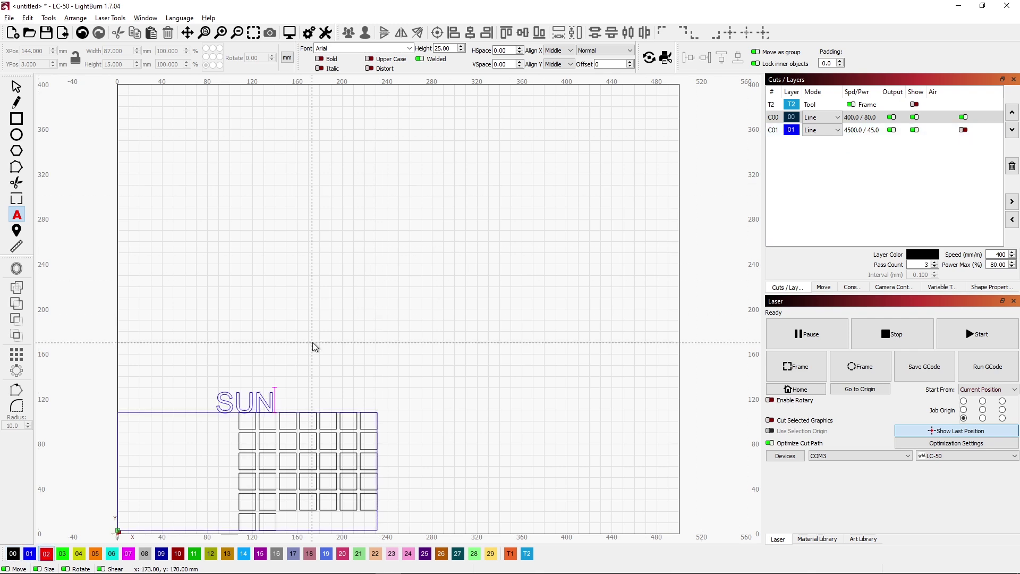
pyautogui.press('Escape')
pyautogui.click(837, 143)
pyautogui.click(818, 161)
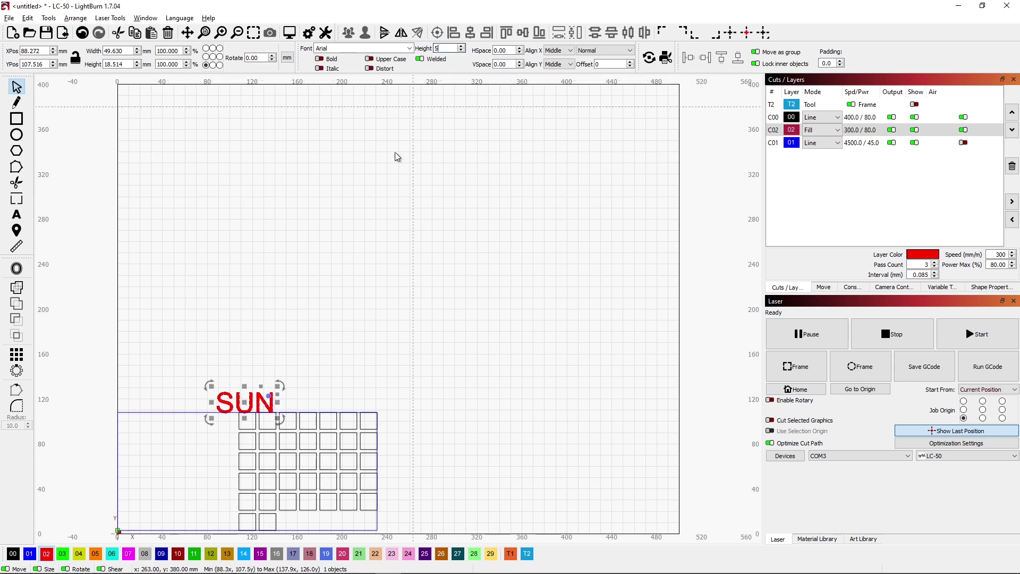
# - Set the SUN text height to 5 mm and place the label just above the first column's top square
pyautogui.write('5')
pyautogui.press('Return')
pyautogui.moveTo(221, 412); pyautogui.dragTo(244, 407)
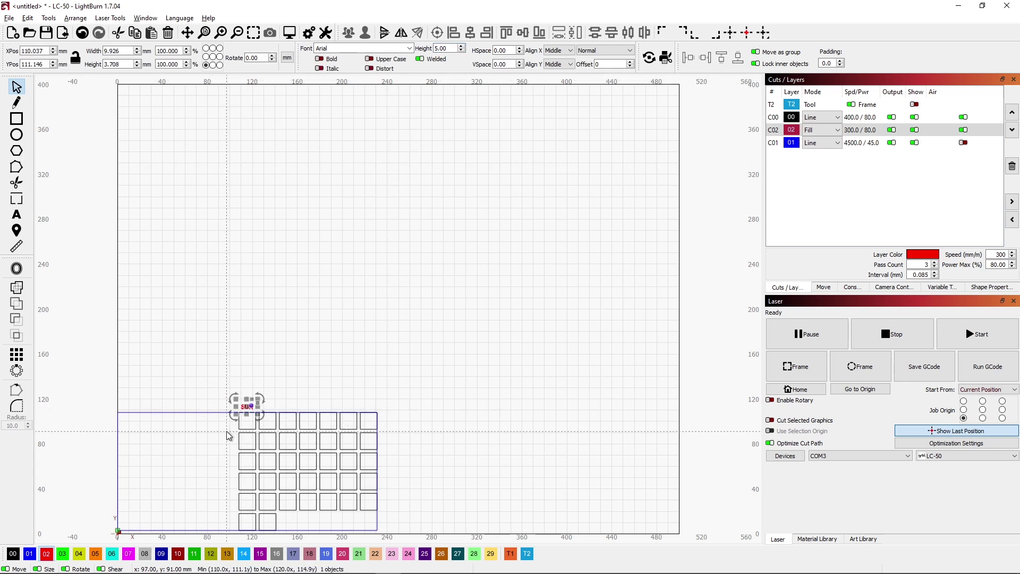
pyautogui.scroll(8, 241, 403)
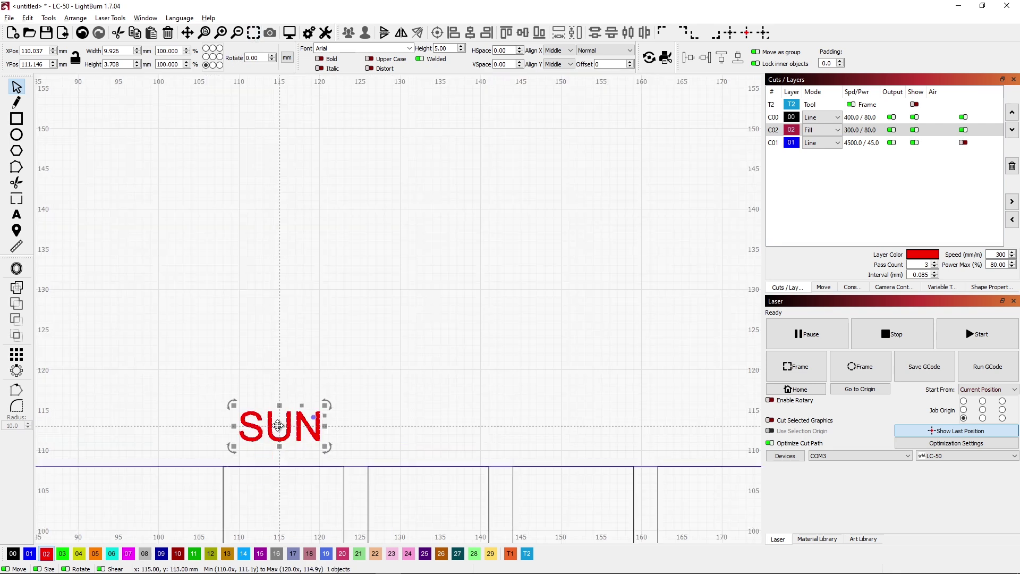
pyautogui.moveTo(278, 425); pyautogui.dragTo(278, 447)
pyautogui.click(381, 415)
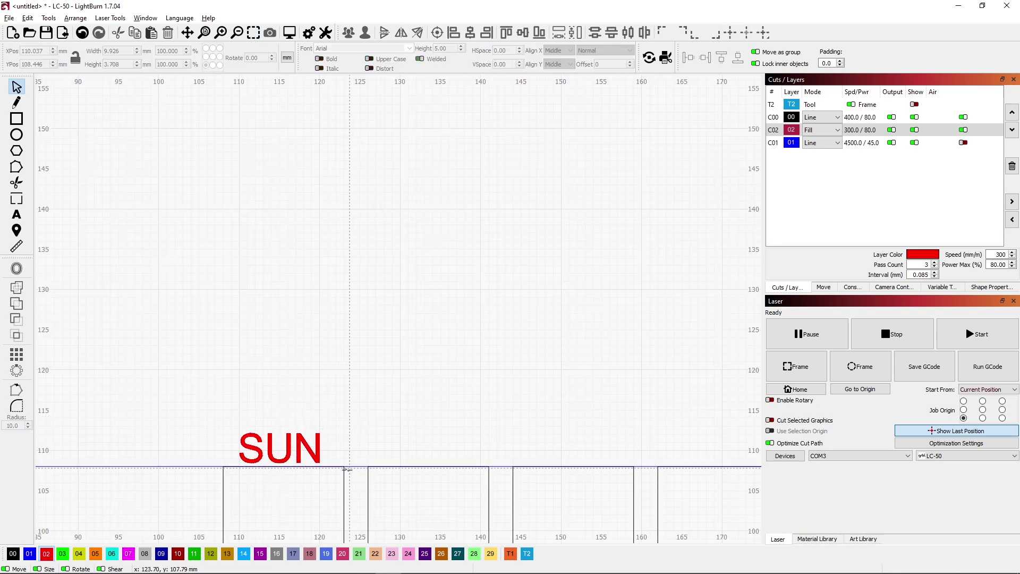
# - Align the SUN label with the square below it on their vertical centre line
pyautogui.click(308, 448)
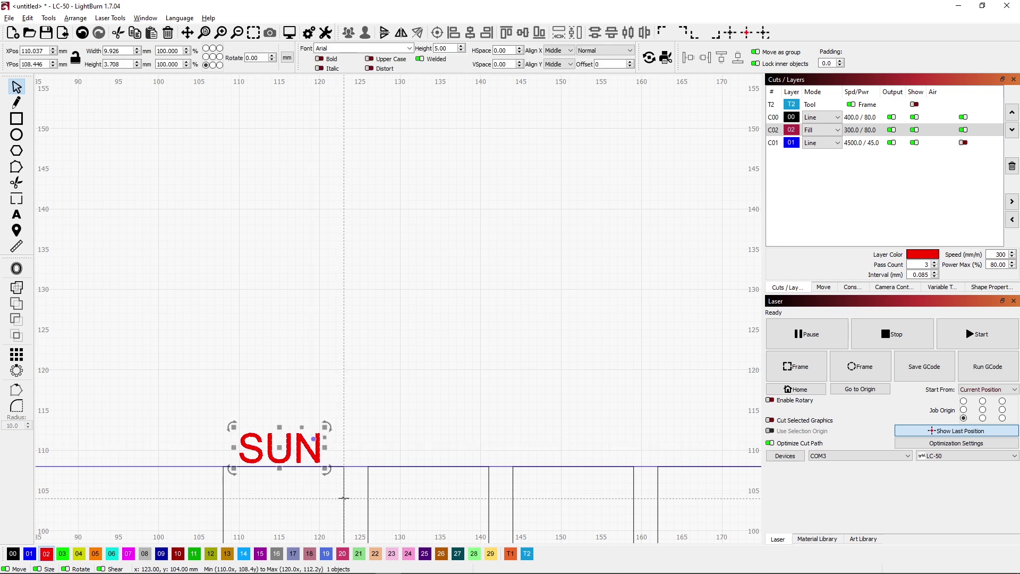
pyautogui.keyDown('shift'); pyautogui.click(343, 497); pyautogui.keyUp('shift')
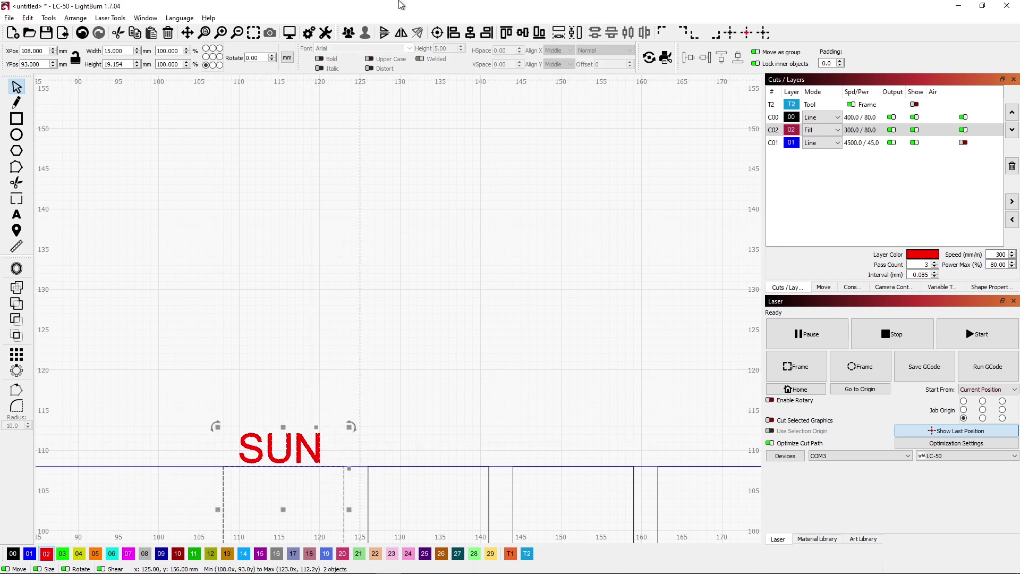
pyautogui.click(471, 35)
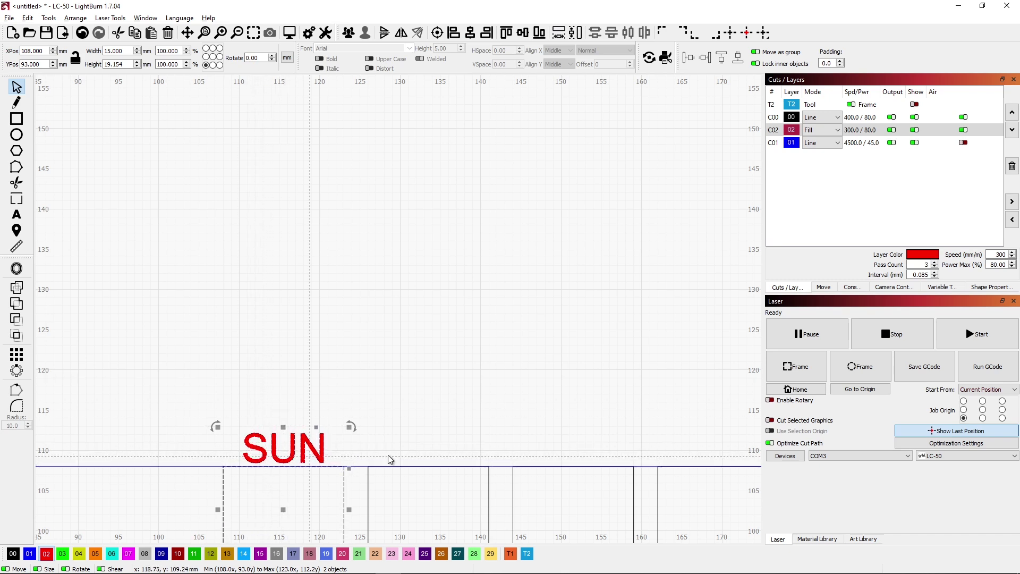
# - Duplicate the SUN label with its square and move the copy right, above the second column
pyautogui.rightClick(319, 455)
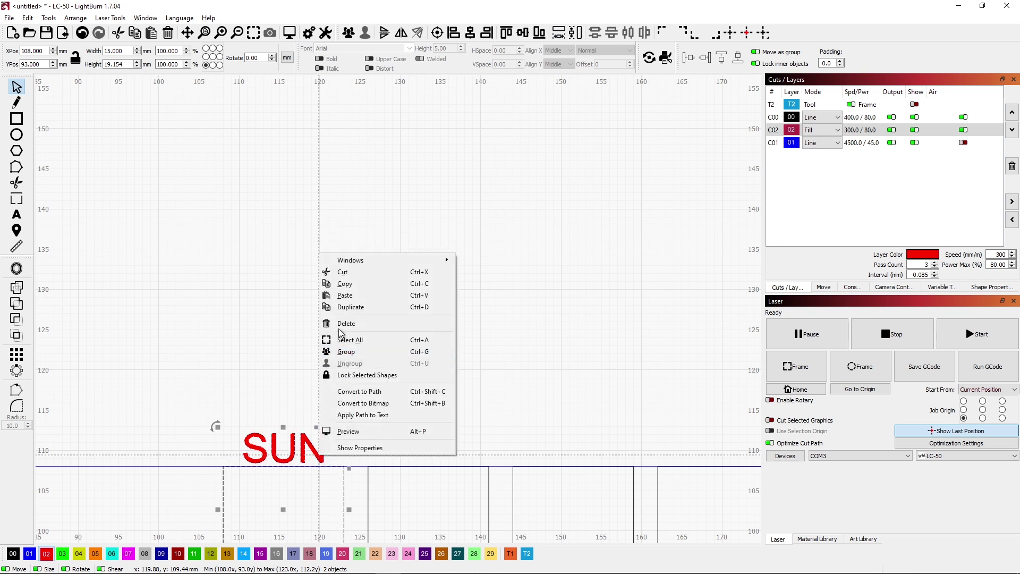
pyautogui.click(349, 307)
pyautogui.press('Right')
pyautogui.press('Right')
pyautogui.press('Right')
pyautogui.press('Right')
pyautogui.press('Right')
pyautogui.press('Right')
pyautogui.press('Right')
pyautogui.press('Right')
pyautogui.press('Right')
pyautogui.press('Right')
pyautogui.press('Right')
pyautogui.press('Right')
pyautogui.press('Right')
pyautogui.press('Right')
pyautogui.press('Right')
pyautogui.press('Right')
pyautogui.press('Right')
pyautogui.press('Right')
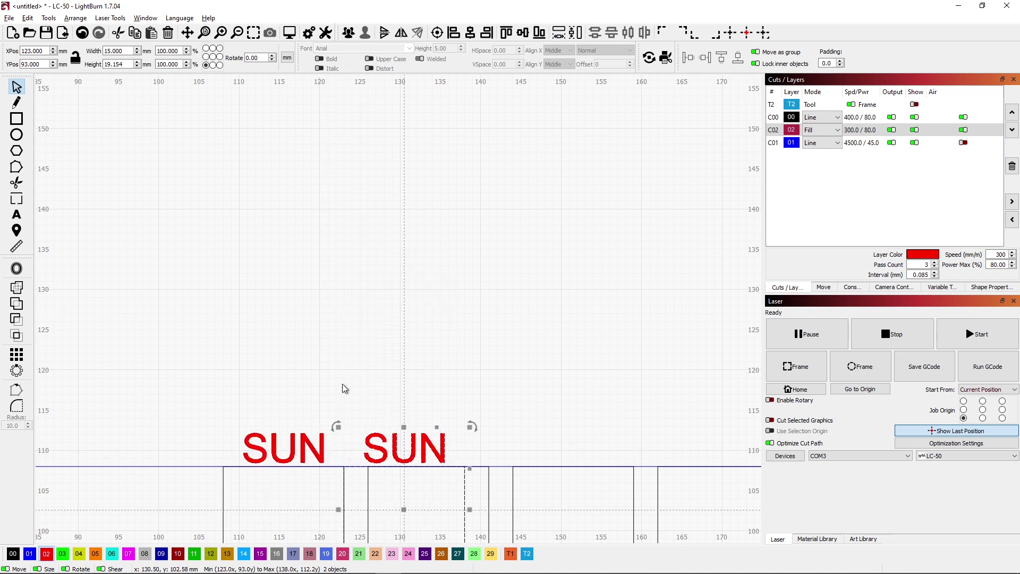
pyautogui.press('Right')
pyautogui.press('Right')
pyautogui.hotkey('ctrl', 'Right')
# - Keep duplicating the SUN label with its square to the right until each of the seven columns has a label
pyautogui.scroll(-2, 545, 451)
pyautogui.moveTo(230, 515); pyautogui.dragTo(151, 481)
pyautogui.moveTo(500, 433); pyautogui.dragTo(298, 406)
pyautogui.hotkey('ctrl', 'd')
pyautogui.press('Right')
pyautogui.press('Right')
pyautogui.press('Right')
pyautogui.press('Right')
pyautogui.hotkey('ctrl', 'd')
pyautogui.press('Right')
pyautogui.press('Right')
pyautogui.press('Right')
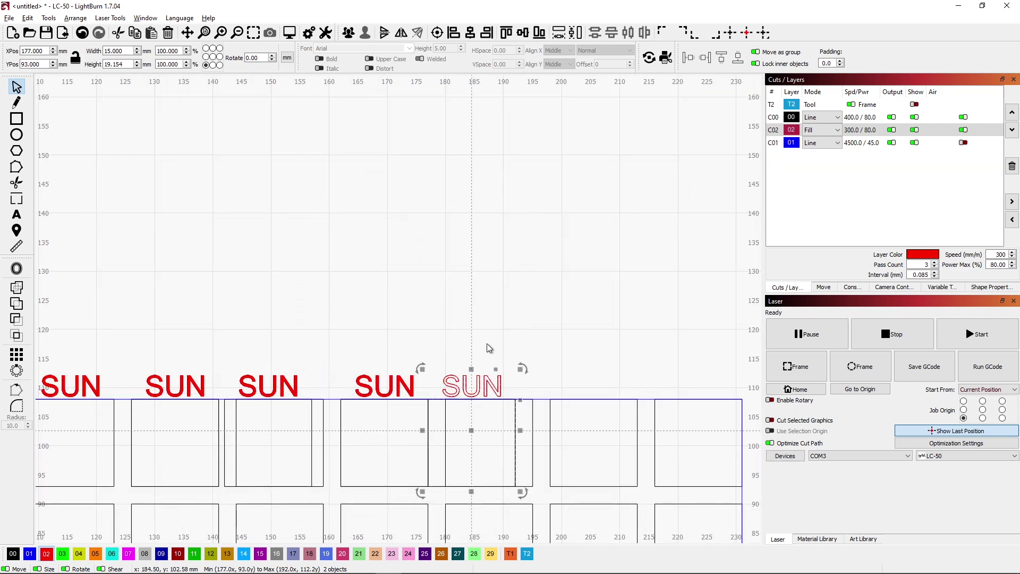
pyautogui.hotkey('ctrl', 'd')
pyautogui.press('Right')
pyautogui.press('Right')
pyautogui.press('Right')
pyautogui.press('Right')
pyautogui.hotkey('ctrl', 'd')
pyautogui.press('Right')
pyautogui.press('Right')
pyautogui.press('Right')
pyautogui.press('Right')
# - Change the labels above the second and third columns to MON and TUE
pyautogui.doubleClick(201, 390)
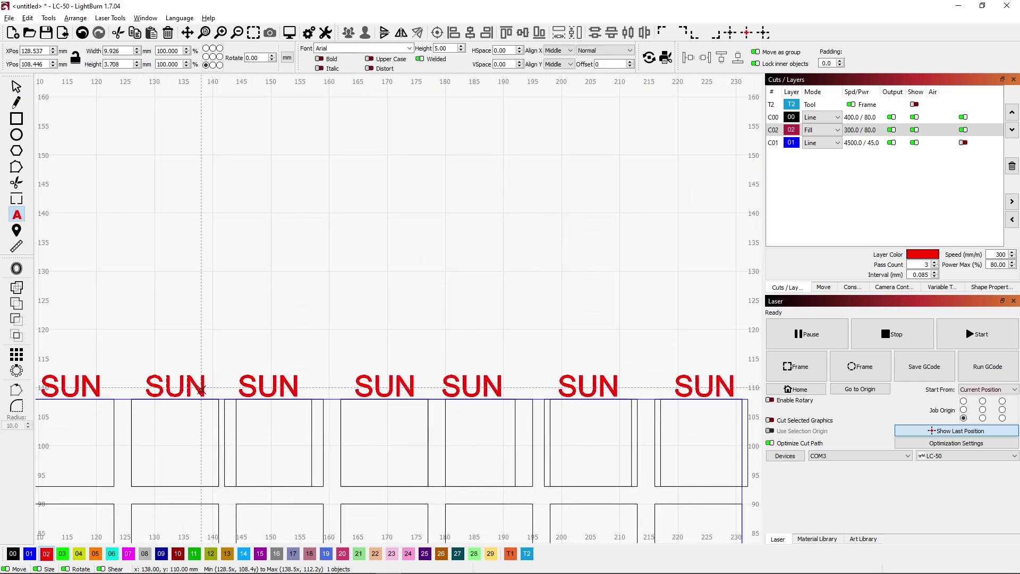
pyautogui.press('BackSpace')
pyautogui.press('BackSpace')
pyautogui.press('BackSpace')
pyautogui.write('MON')
pyautogui.click(300, 387)
pyautogui.press('BackSpace')
pyautogui.press('BackSpace')
pyautogui.press('BackSpace')
pyautogui.write('TUE')
# - Change the labels above the last four columns to WED, THU, FRI and SAT
pyautogui.click(415, 387)
pyautogui.press('BackSpace')
pyautogui.press('BackSpace')
pyautogui.press('BackSpace')
pyautogui.write('WED THU')
pyautogui.click(618, 387)
pyautogui.press('BackSpace')
pyautogui.press('BackSpace')
pyautogui.press('BackSpace')
pyautogui.write('FRI')
pyautogui.click(733, 387)
pyautogui.press('BackSpace')
pyautogui.press('BackSpace')
pyautogui.press('BackSpace')
pyautogui.write('SAT')
pyautogui.press('Escape')
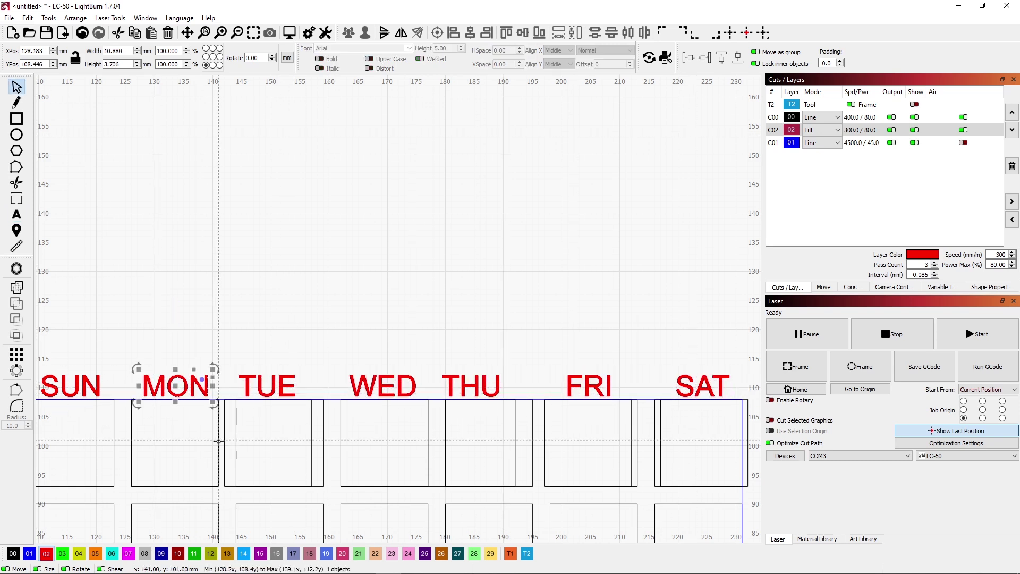
# - Centre the MON and TUE labels horizontally over the top squares of their columns
pyautogui.keyDown('shift'); pyautogui.click(218, 440); pyautogui.keyUp('shift')
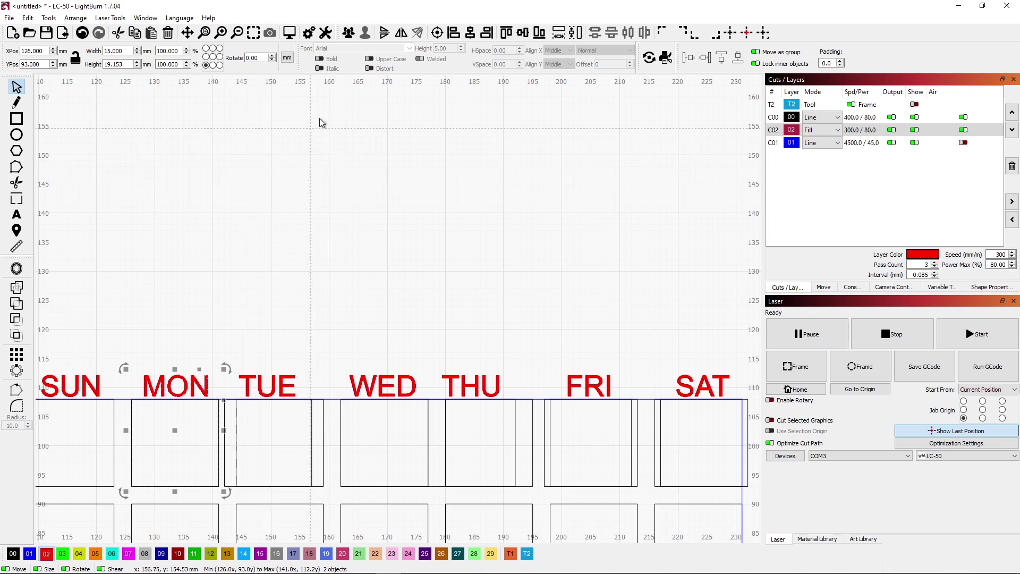
pyautogui.click(470, 33)
pyautogui.click(294, 393)
pyautogui.keyDown('shift'); pyautogui.click(324, 420); pyautogui.keyUp('shift')
pyautogui.click(470, 32)
# - Delete the surplus squares that were copied along with the labels in the top row
pyautogui.click(311, 463)
pyautogui.press('Delete')
pyautogui.click(516, 445)
pyautogui.press('Delete')
pyautogui.click(114, 441)
pyautogui.click(600, 400)
pyautogui.click(704, 399)
# - Centre the WED, THU, FRI and SAT labels horizontally over the top squares of their columns
pyautogui.click(383, 385)
pyautogui.keyDown('shift'); pyautogui.click(428, 437); pyautogui.keyUp('shift')
pyautogui.click(470, 32)
pyautogui.click(471, 385)
pyautogui.keyDown('shift'); pyautogui.click(533, 419); pyautogui.keyUp('shift')
pyautogui.click(470, 32)
pyautogui.click(589, 385)
pyautogui.keyDown('shift'); pyautogui.click(637, 422); pyautogui.keyUp('shift')
pyautogui.click(470, 32)
pyautogui.click(653, 337)
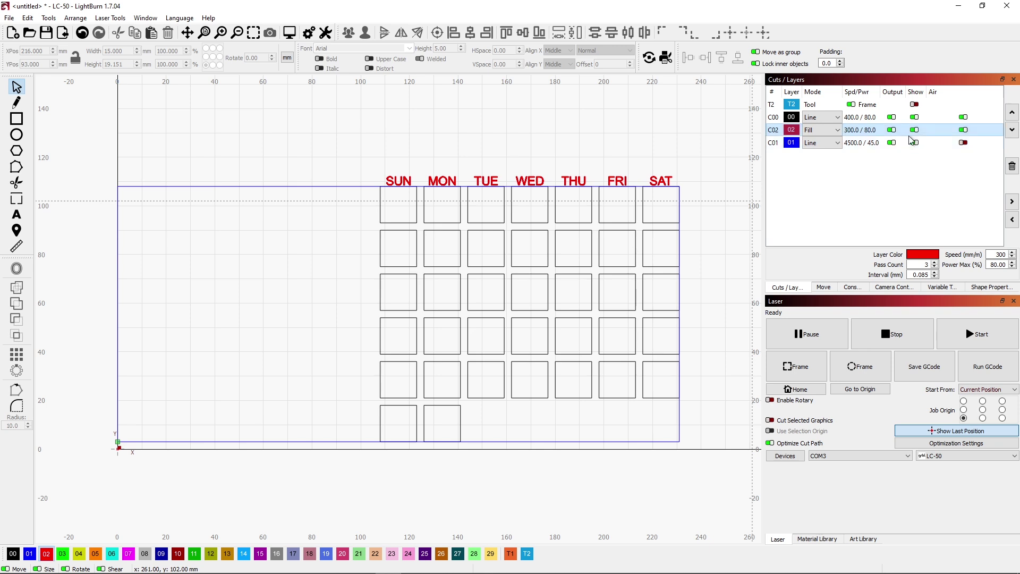
# - Show tool layer T2 and hide layers 00, 01 and 02
pyautogui.click(914, 105)
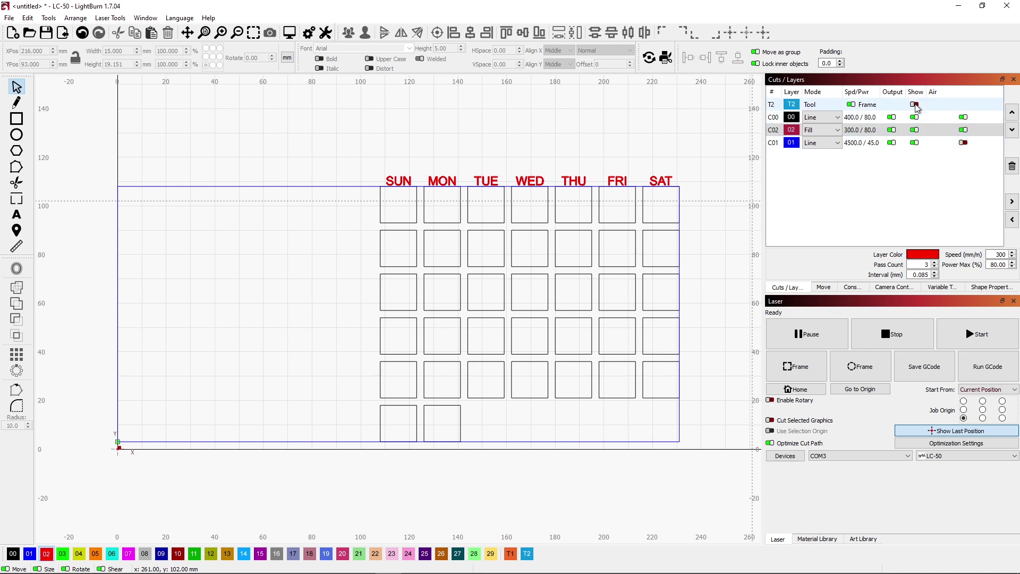
pyautogui.click(915, 117)
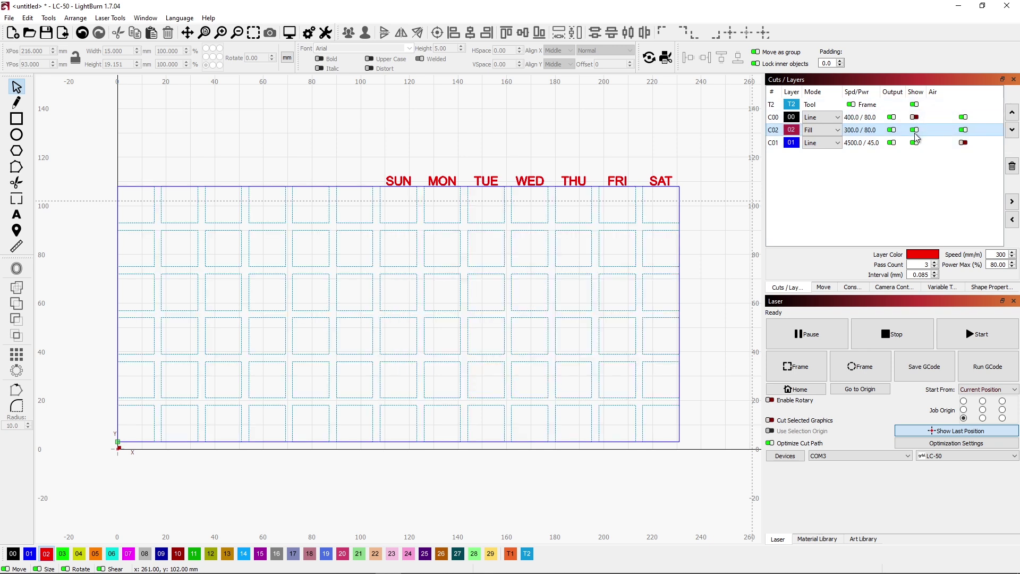
pyautogui.click(914, 131)
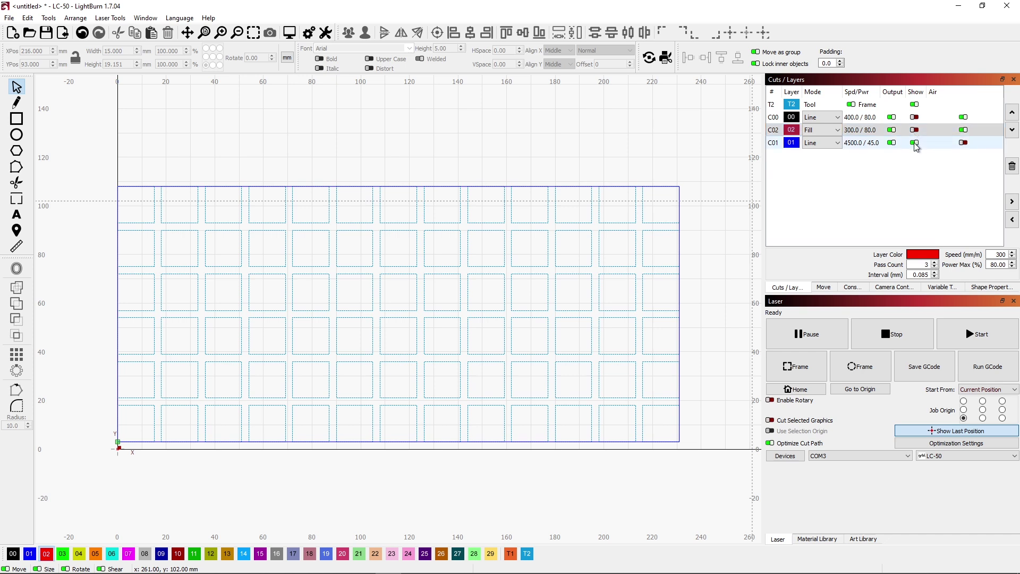
pyautogui.click(915, 143)
pyautogui.scroll(-2, 409, 176)
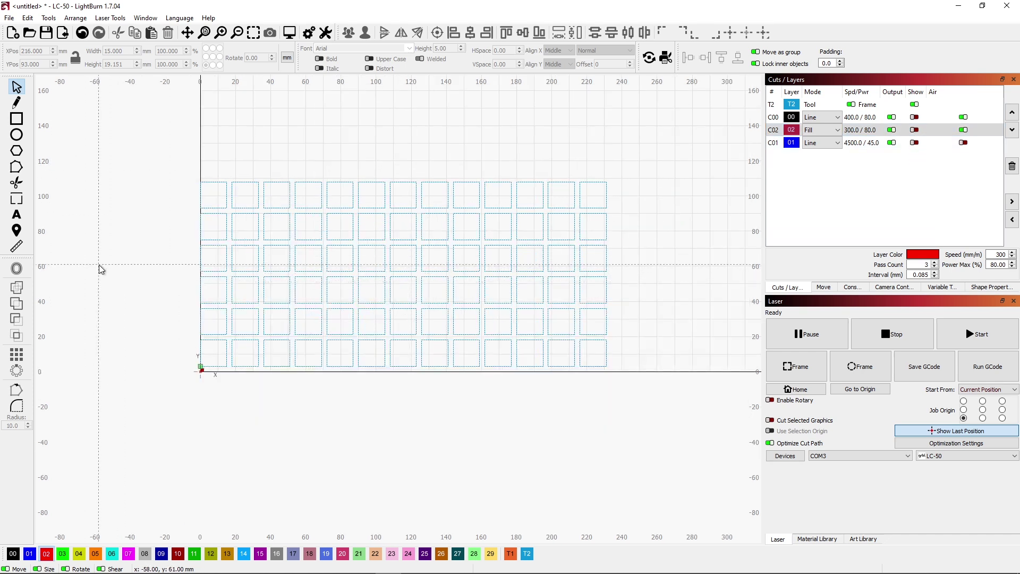
pyautogui.scroll(2, 406, 220)
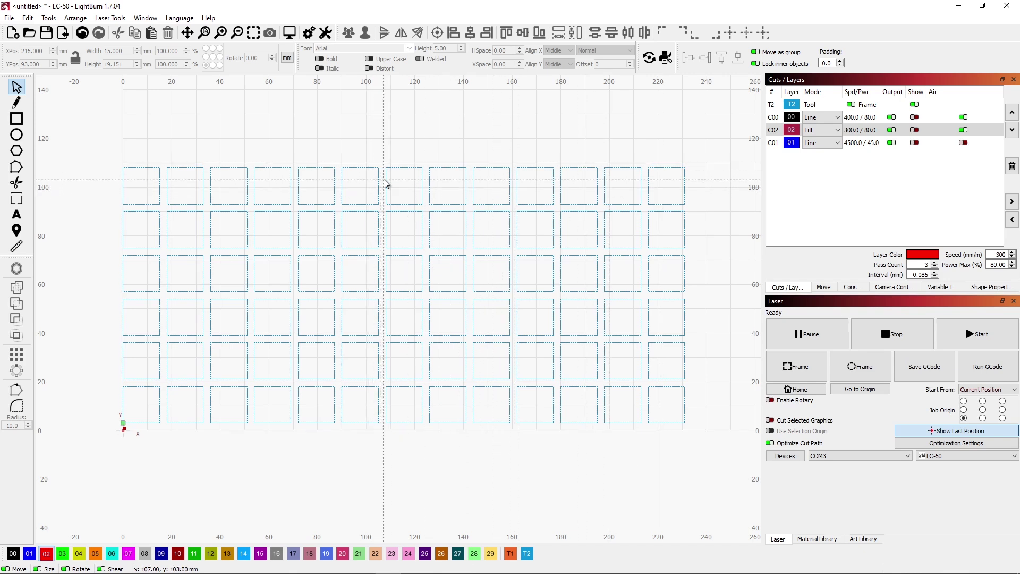
# - Delete the six leftmost T2 squares of the top row and the eleven rightmost of the bottom row
pyautogui.moveTo(378, 178); pyautogui.dragTo(309, 191)
pyautogui.moveTo(379, 204); pyautogui.dragTo(135, 161)
pyautogui.press('Delete')
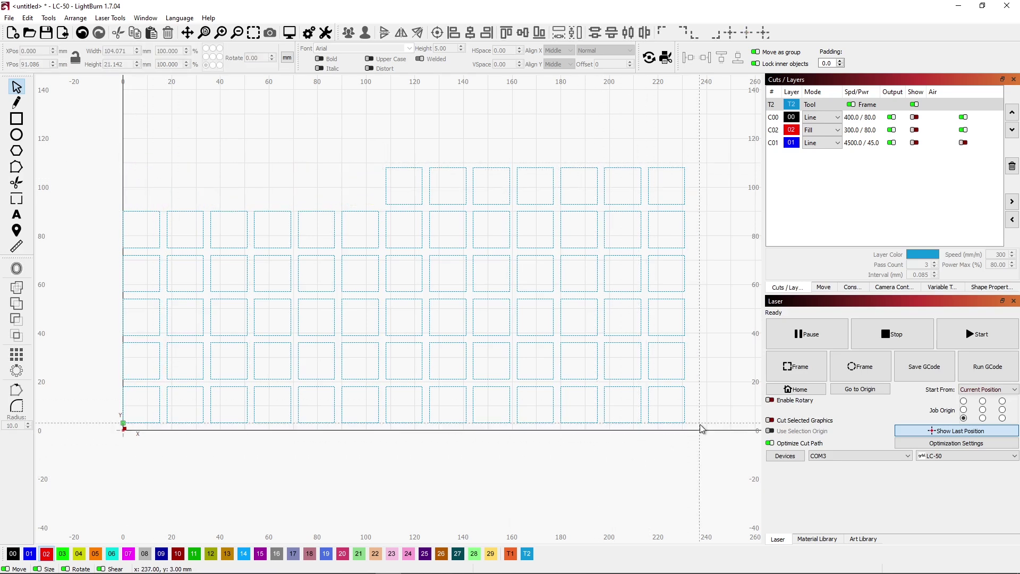
pyautogui.moveTo(697, 426); pyautogui.dragTo(226, 404)
pyautogui.press('Delete')
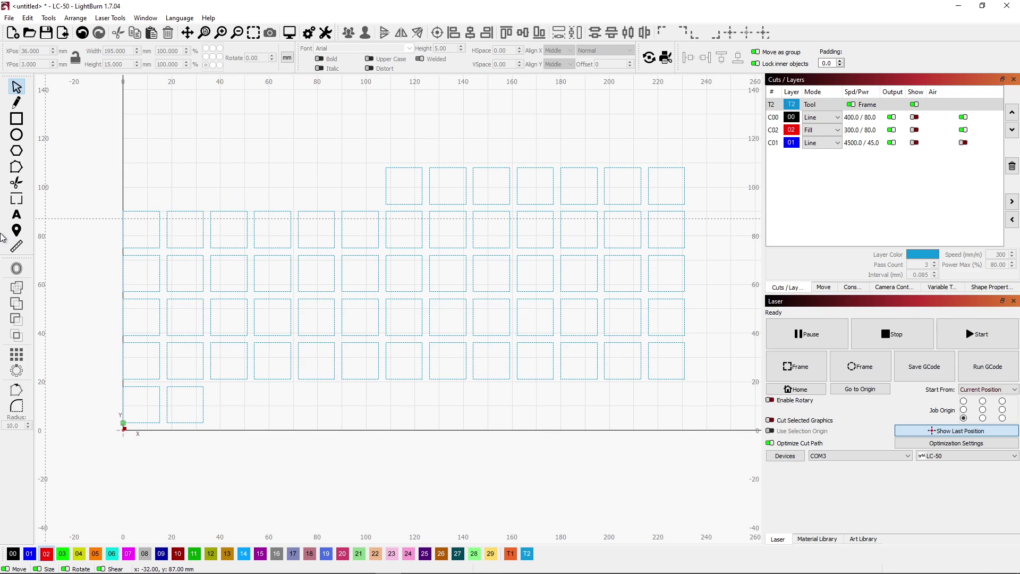
# - Place the number 1 in the first square of the top row as 10 mm high Arial text on layer 03
pyautogui.click(17, 217)
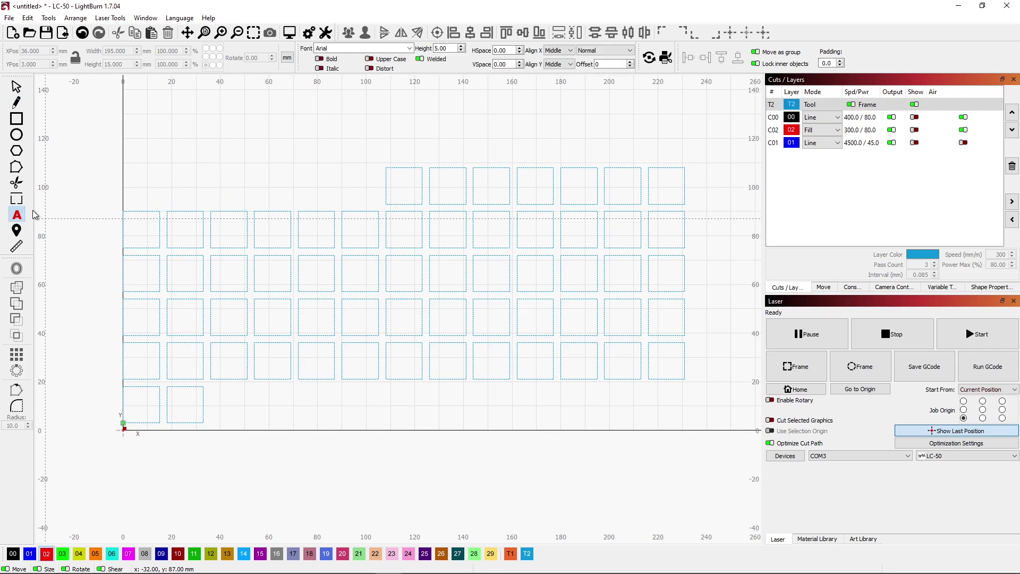
pyautogui.click(402, 187)
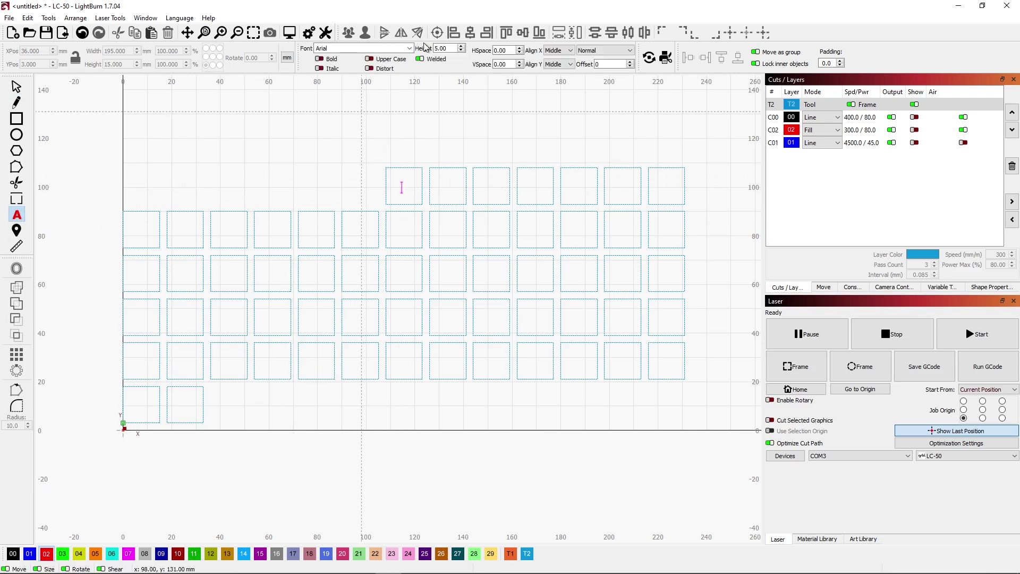
pyautogui.write('10')
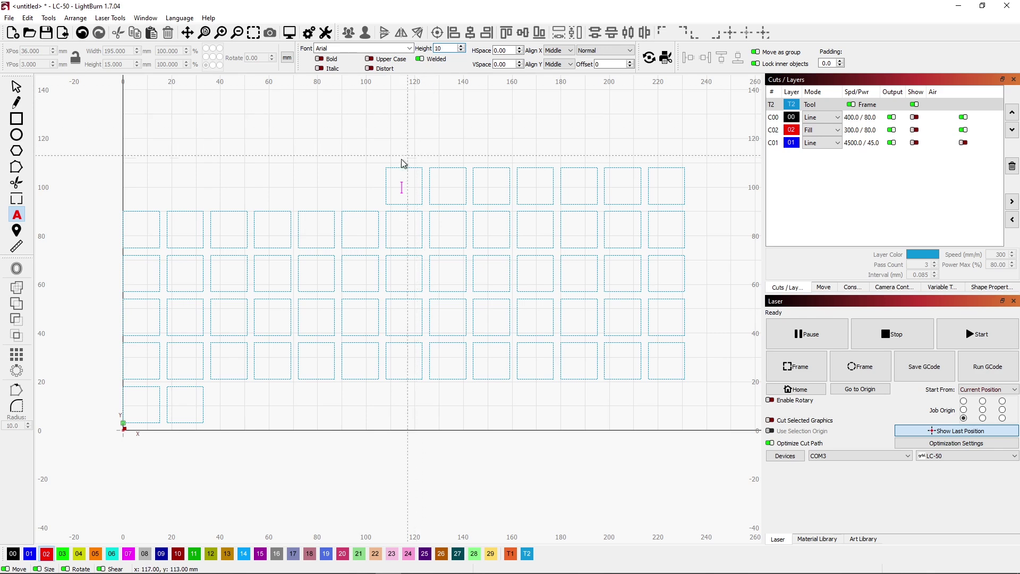
pyautogui.press('Return')
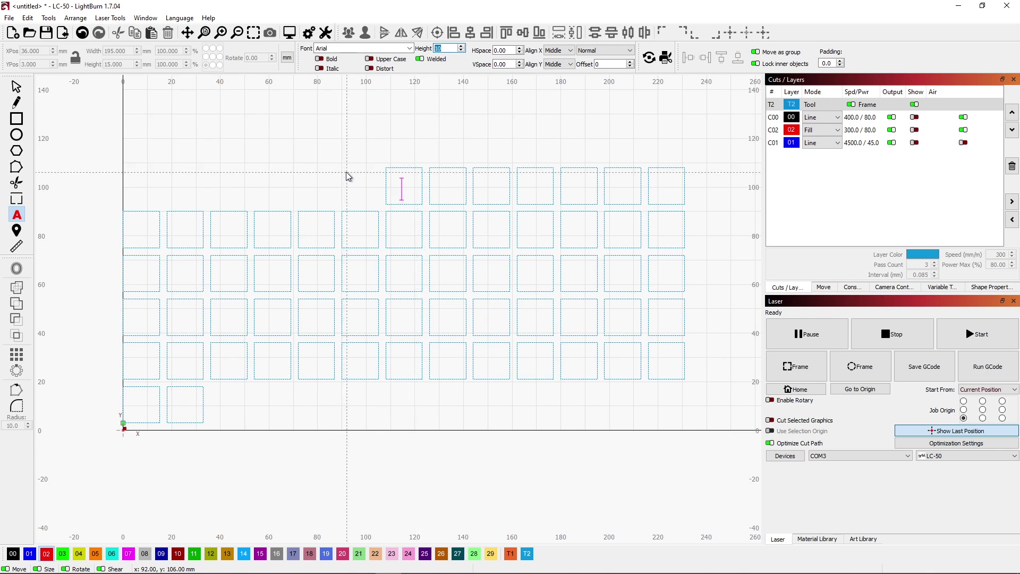
# - Add the numbers 2 to 7 to the remaining squares of the top row
pyautogui.click(447, 191)
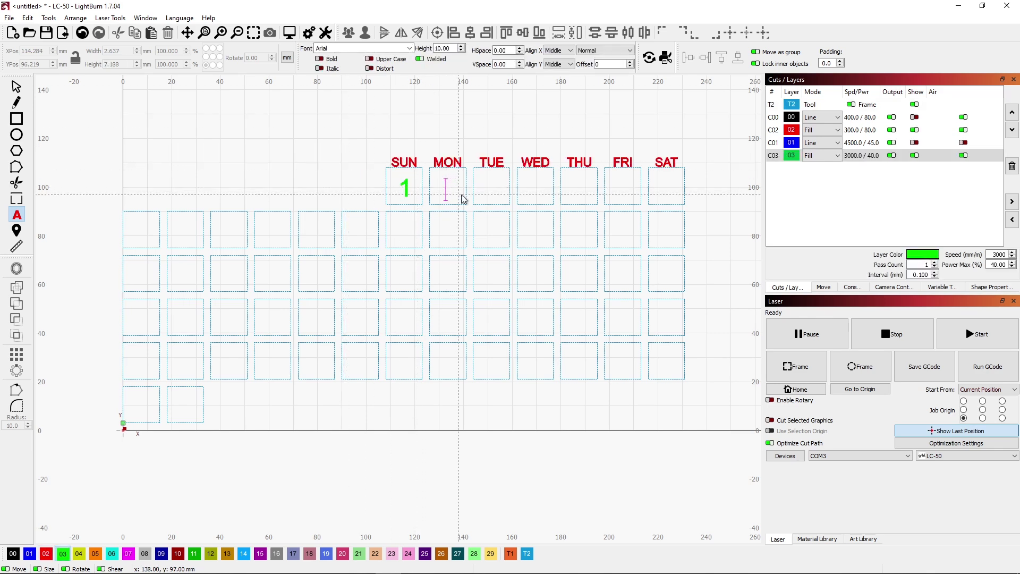
pyautogui.write('2')
pyautogui.click(491, 193)
pyautogui.write('3')
pyautogui.click(530, 192)
pyautogui.write('4')
pyautogui.write('5')
pyautogui.click(623, 191)
pyautogui.write('6')
pyautogui.click(666, 191)
pyautogui.write('7')
# - Number the squares of the second row: 2 to 7 in the six leftmost, followed by 8 to 14
pyautogui.click(140, 234)
pyautogui.write('2')
pyautogui.click(185, 234)
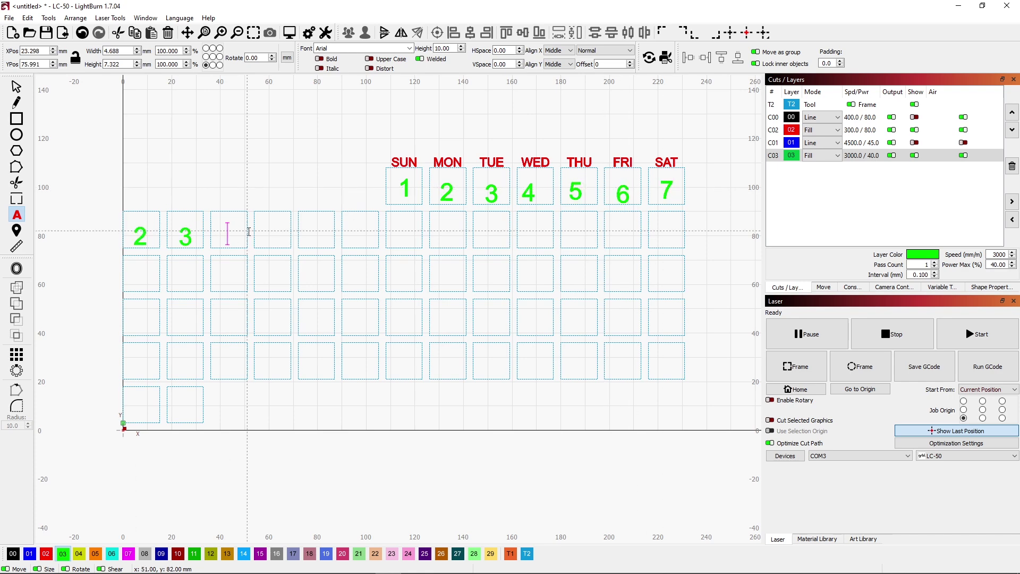
pyautogui.hotkey('ctrl', 'z')
# - Number the squares of the third row from 9 to 21
pyautogui.click(140, 278)
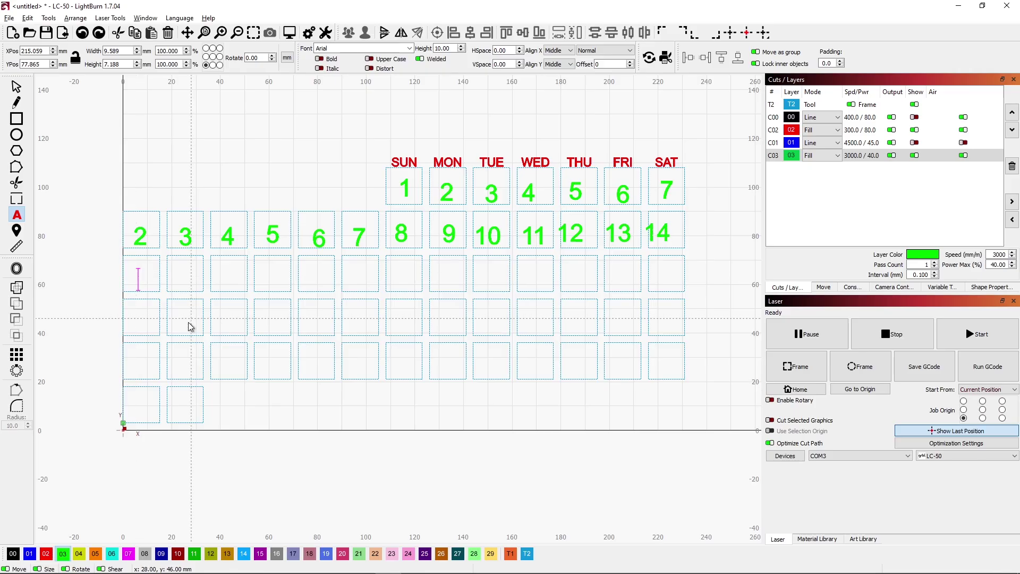
pyautogui.write('9')
pyautogui.click(180, 276)
pyautogui.write('10')
pyautogui.click(230, 276)
pyautogui.write('11')
pyautogui.click(272, 277)
# - Number the squares of the fourth row from 16 to 28
pyautogui.click(180, 321)
pyautogui.write('17')
pyautogui.click(230, 321)
pyautogui.write('18')
pyautogui.click(267, 322)
pyautogui.write('19')
pyautogui.click(313, 318)
pyautogui.write('20')
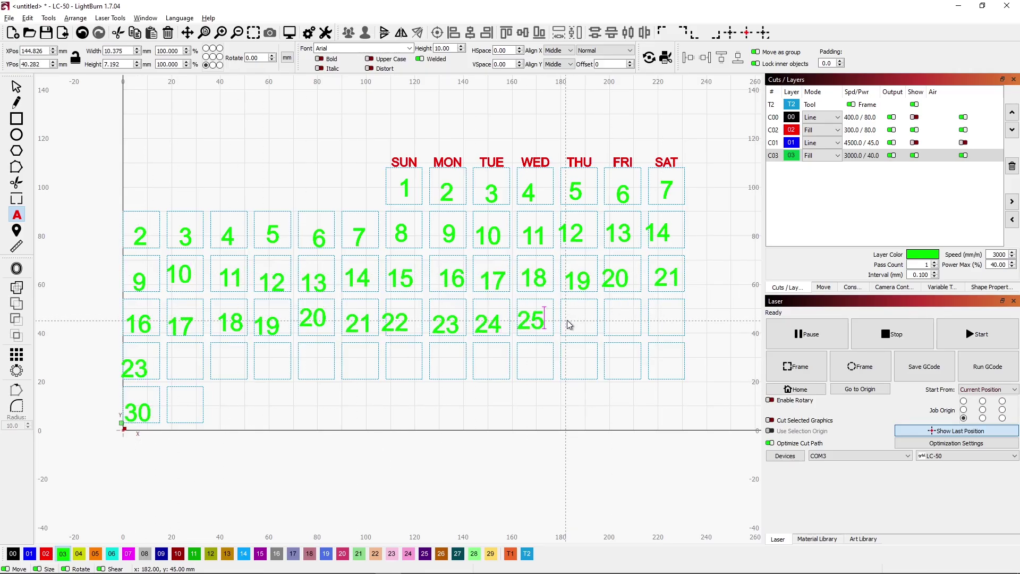
# - Number the fifth row from 23 to 31 and delete the four empty T2 squares after 31
pyautogui.moveTo(580, 368); pyautogui.dragTo(537, 387)
pyautogui.press('Delete')
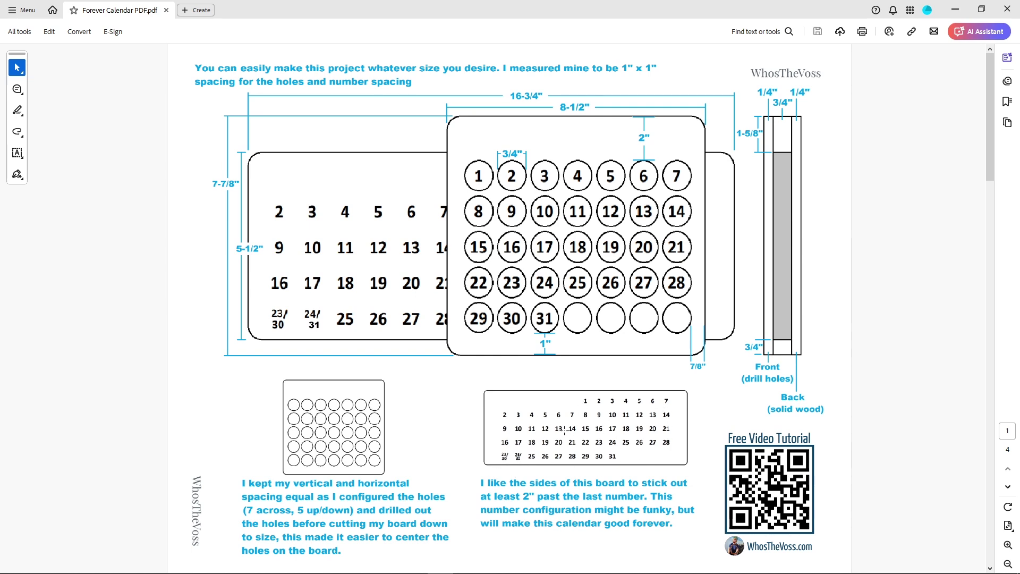
# - Check the number layout in the Forever Calendar PDF and, back in LightBurn, add 31 to the second square of the bottom row
pyautogui.click(586, 401)
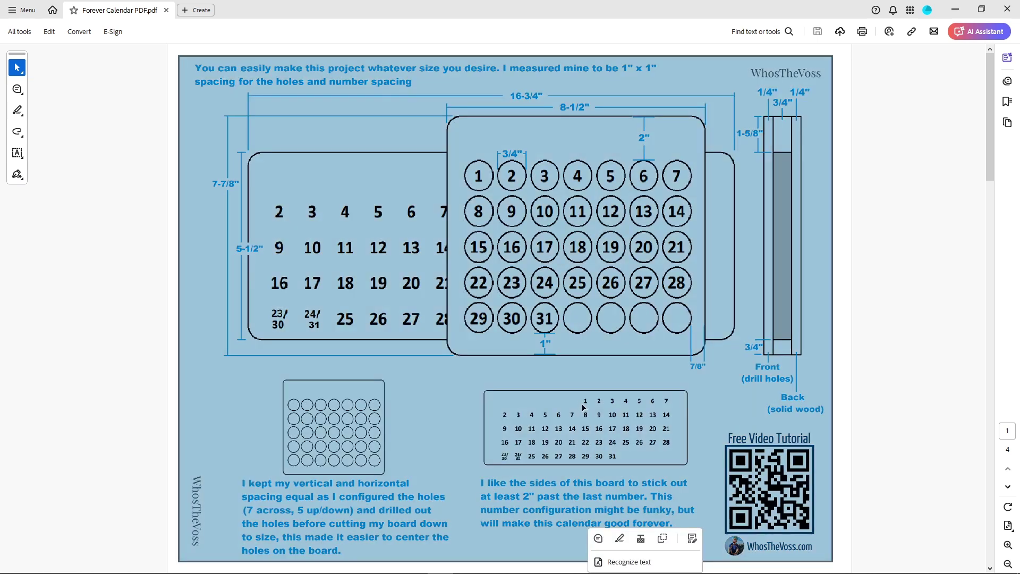
pyautogui.click(621, 457)
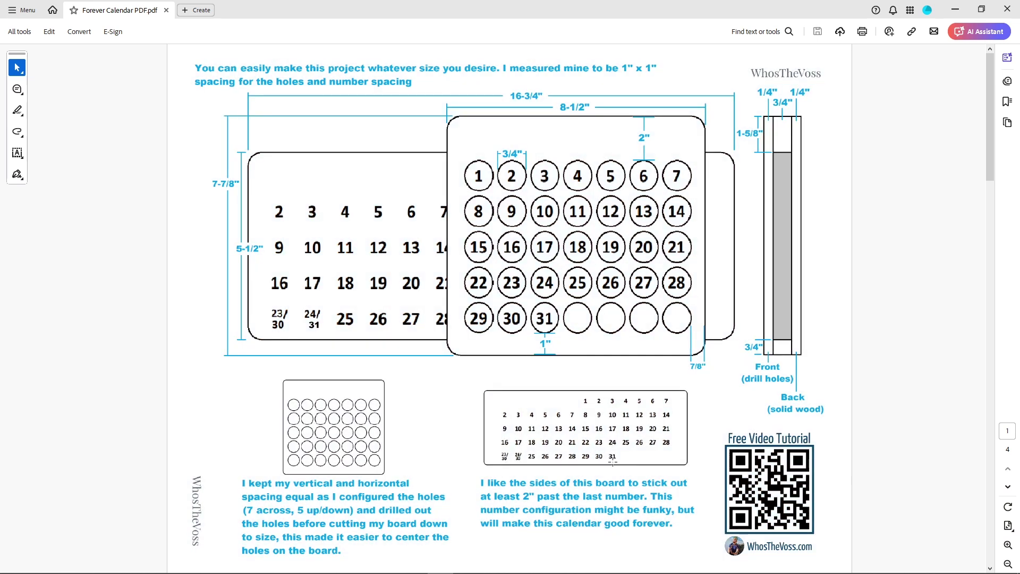
pyautogui.hotkey('alt', 'Tab')
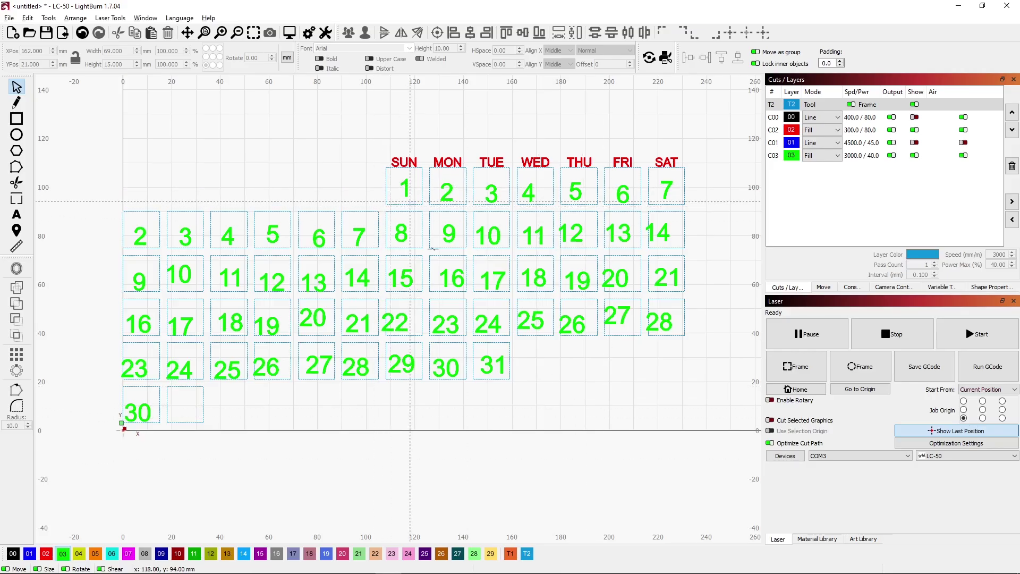
pyautogui.click(16, 215)
pyautogui.click(176, 409)
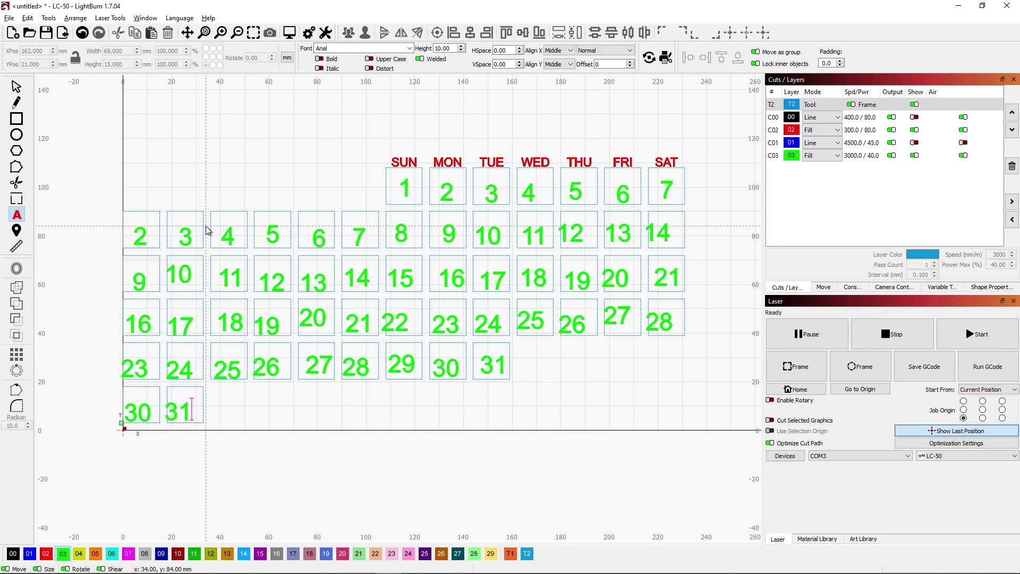
# - Centre the numbers 1 to 7 vertically on the squares of the top row
pyautogui.click(16, 87)
pyautogui.click(405, 189)
pyautogui.keyDown('shift'); pyautogui.click(447, 193); pyautogui.keyUp('shift')
pyautogui.keyDown('shift'); pyautogui.click(492, 193); pyautogui.keyUp('shift')
pyautogui.keyDown('shift'); pyautogui.click(528, 193); pyautogui.keyUp('shift')
pyautogui.keyDown('shift'); pyautogui.click(575, 191); pyautogui.keyUp('shift')
pyautogui.keyDown('shift'); pyautogui.click(623, 194); pyautogui.keyUp('shift')
pyautogui.keyDown('shift'); pyautogui.click(666, 190); pyautogui.keyUp('shift')
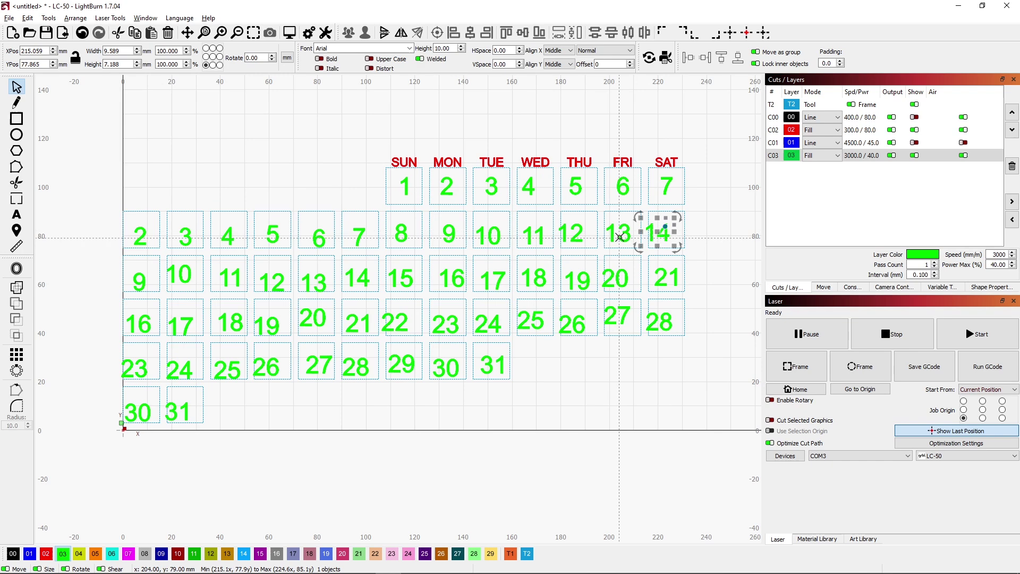
# - Centre the second-row numbers vertically on their squares
pyautogui.keyDown('shift'); pyautogui.click(227, 237); pyautogui.keyUp('shift')
pyautogui.keyDown('shift'); pyautogui.click(185, 237); pyautogui.keyUp('shift')
pyautogui.keyDown('shift'); pyautogui.click(141, 237); pyautogui.keyUp('shift')
pyautogui.keyDown('shift'); pyautogui.click(143, 247); pyautogui.keyUp('shift')
pyautogui.click(522, 33)
# - Centre the third-row and fourth-row numbers vertically on their squares, hiding layer T2 while selecting the numbers
pyautogui.click(913, 105)
pyautogui.moveTo(697, 255); pyautogui.dragTo(113, 296)
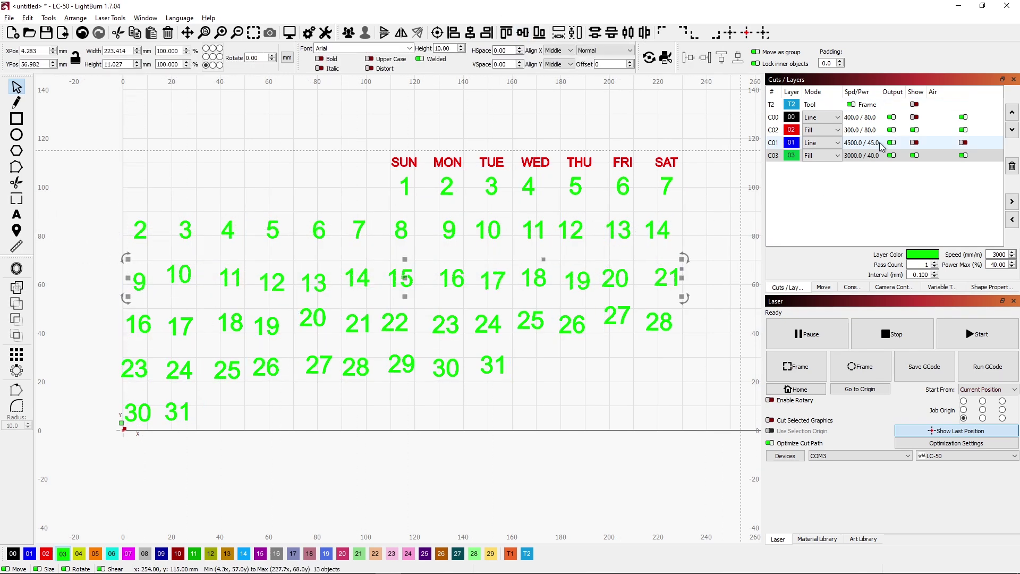
pyautogui.click(914, 105)
pyautogui.click(138, 324)
pyautogui.keyDown('shift'); pyautogui.click(658, 322); pyautogui.keyUp('shift')
pyautogui.click(523, 32)
# - Centre the numbers of the fifth row and the bottom row vertically on their squares
pyautogui.click(914, 104)
pyautogui.moveTo(524, 343); pyautogui.dragTo(112, 381)
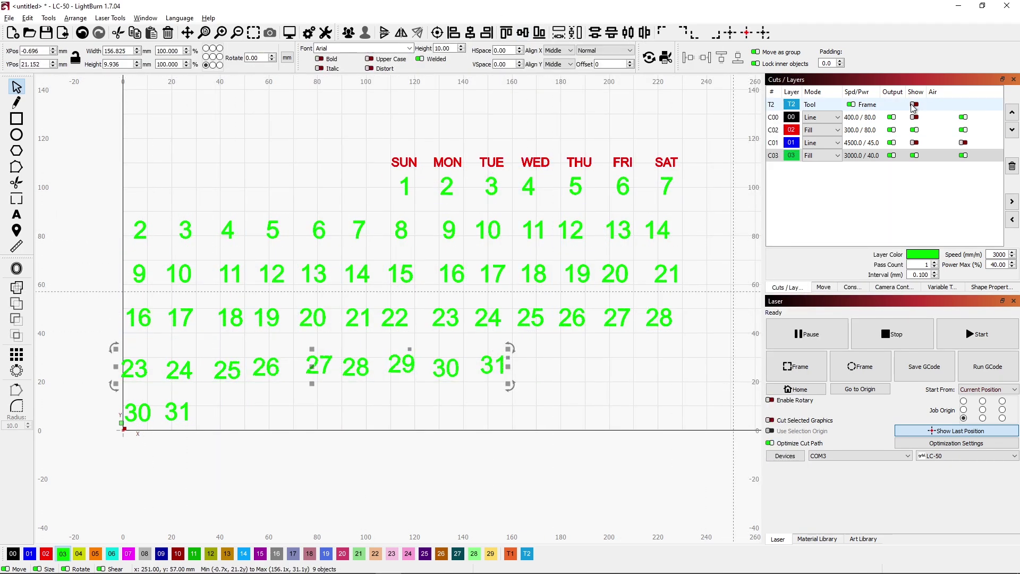
pyautogui.click(913, 105)
pyautogui.click(523, 32)
pyautogui.keyDown('shift'); pyautogui.click(178, 412); pyautogui.keyUp('shift')
pyautogui.click(523, 33)
# - Centre the numbers of the four leftmost columns horizontally on their squares, column by column
pyautogui.click(914, 105)
pyautogui.moveTo(250, 207); pyautogui.dragTo(212, 378)
pyautogui.click(914, 105)
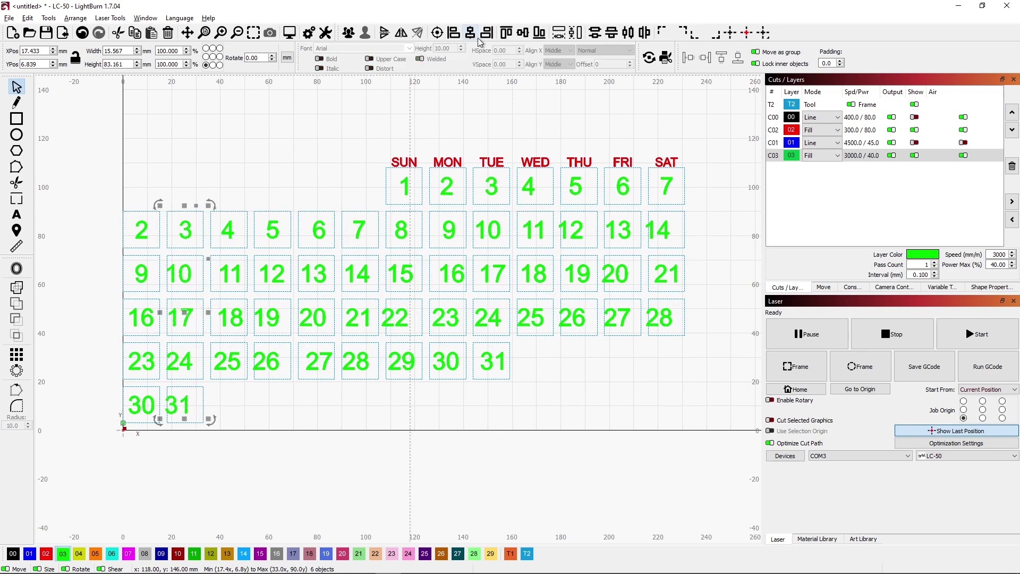
pyautogui.click(914, 105)
pyautogui.click(914, 105)
pyautogui.click(470, 33)
pyautogui.click(272, 231)
pyautogui.keyDown('shift'); pyautogui.click(273, 275); pyautogui.keyUp('shift')
pyautogui.keyDown('shift'); pyautogui.click(272, 318); pyautogui.keyUp('shift')
pyautogui.click(470, 32)
# - Centre the numbers of the column just before SUN and of the SUN column horizontally on their squares
pyautogui.click(356, 362)
pyautogui.keyDown('shift'); pyautogui.click(399, 318); pyautogui.keyUp('shift')
pyautogui.keyDown('shift'); pyautogui.click(401, 275); pyautogui.keyUp('shift')
pyautogui.keyDown('shift'); pyautogui.click(401, 231); pyautogui.keyUp('shift')
pyautogui.keyDown('shift'); pyautogui.click(405, 187); pyautogui.keyUp('shift')
pyautogui.keyDown('shift'); pyautogui.click(406, 204); pyautogui.keyUp('shift')
pyautogui.click(471, 33)
# - Centre the numbers of the MON, TUE and WED columns horizontally on their squares
pyautogui.click(448, 187)
pyautogui.keyDown('shift'); pyautogui.click(449, 231); pyautogui.keyUp('shift')
pyautogui.keyDown('shift'); pyautogui.click(452, 275); pyautogui.keyUp('shift')
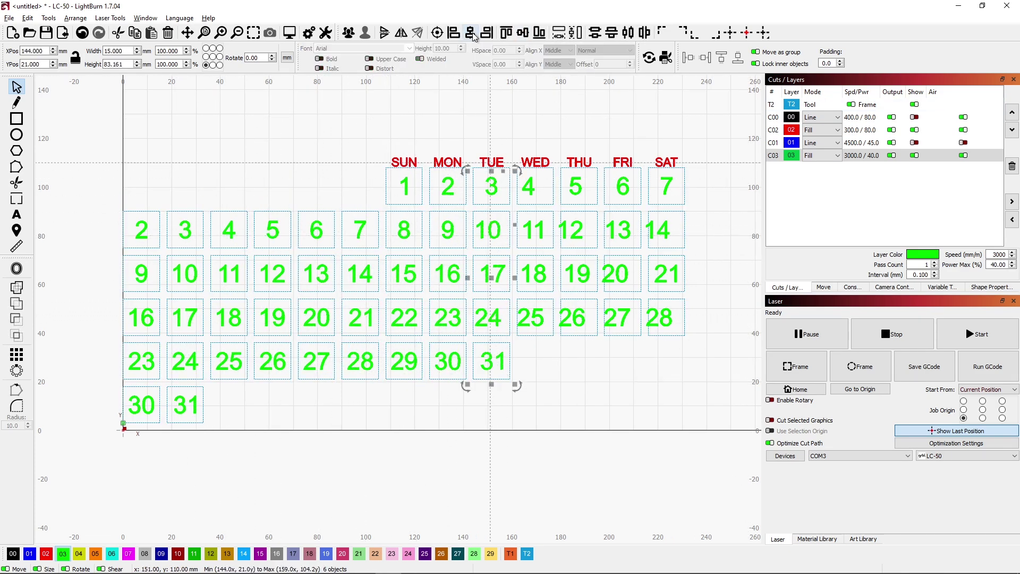
# - Centre the numbers of the THU, FRI and SAT columns horizontally on their squares
pyautogui.moveTo(567, 169); pyautogui.dragTo(591, 340)
pyautogui.click(471, 32)
pyautogui.moveTo(611, 169); pyautogui.dragTo(634, 340)
pyautogui.click(470, 33)
pyautogui.moveTo(654, 169); pyautogui.dragTo(679, 340)
pyautogui.click(470, 32)
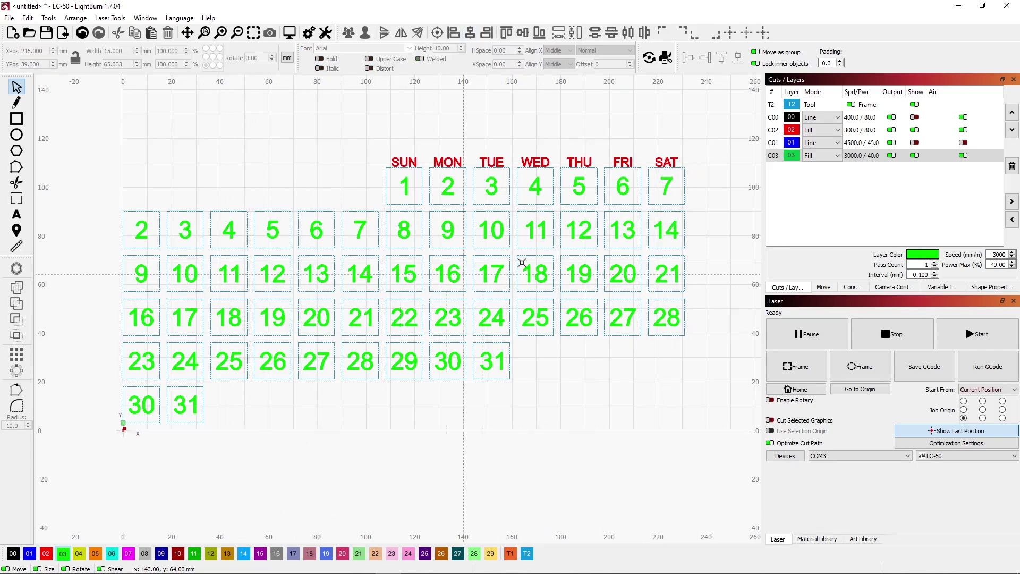
# - Show only layer 00 by turning it on and hiding layers 01, 02, 03 and T2
pyautogui.click(915, 116)
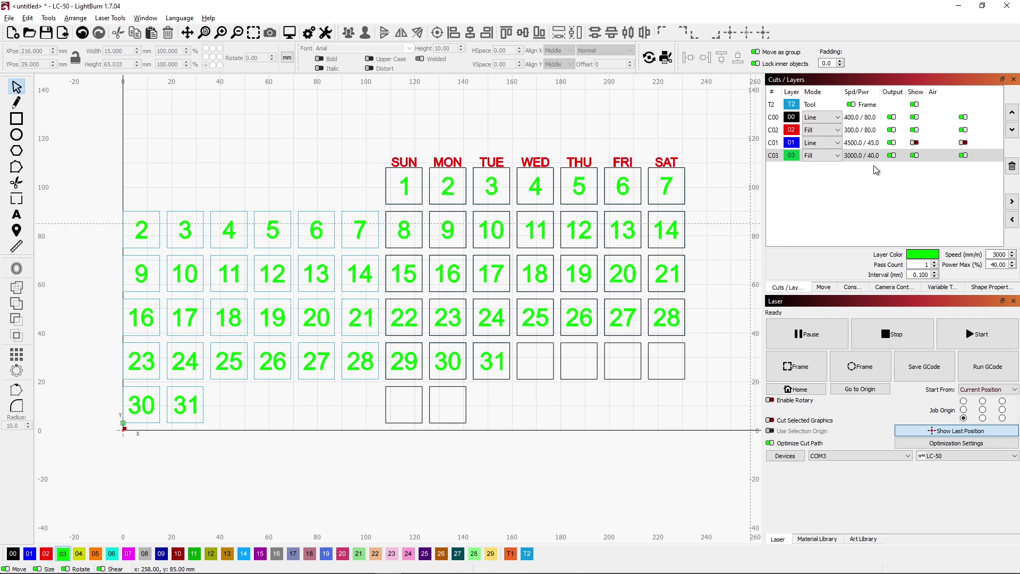
pyautogui.click(914, 143)
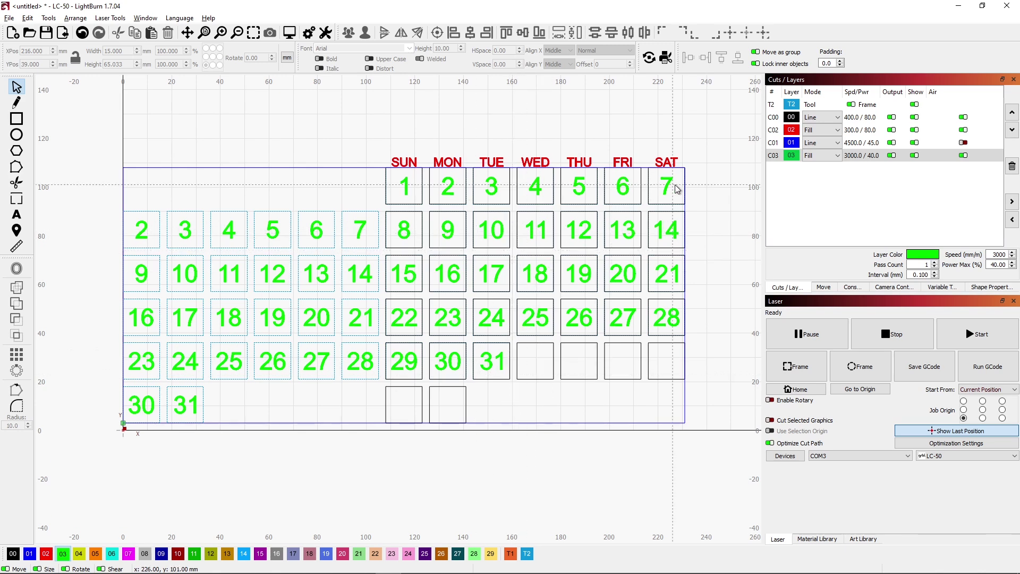
pyautogui.click(914, 130)
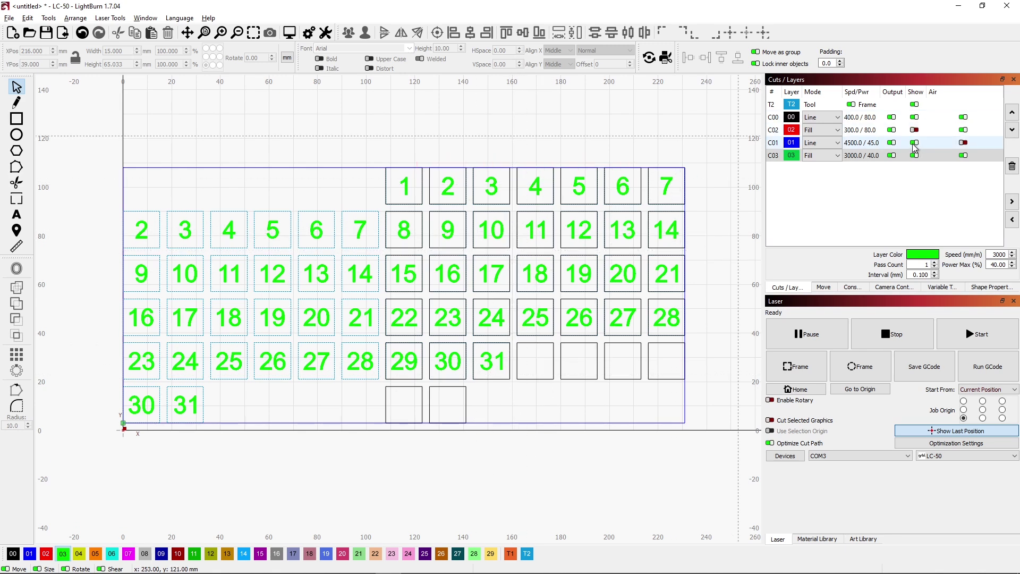
pyautogui.click(914, 143)
pyautogui.click(914, 155)
pyautogui.click(914, 104)
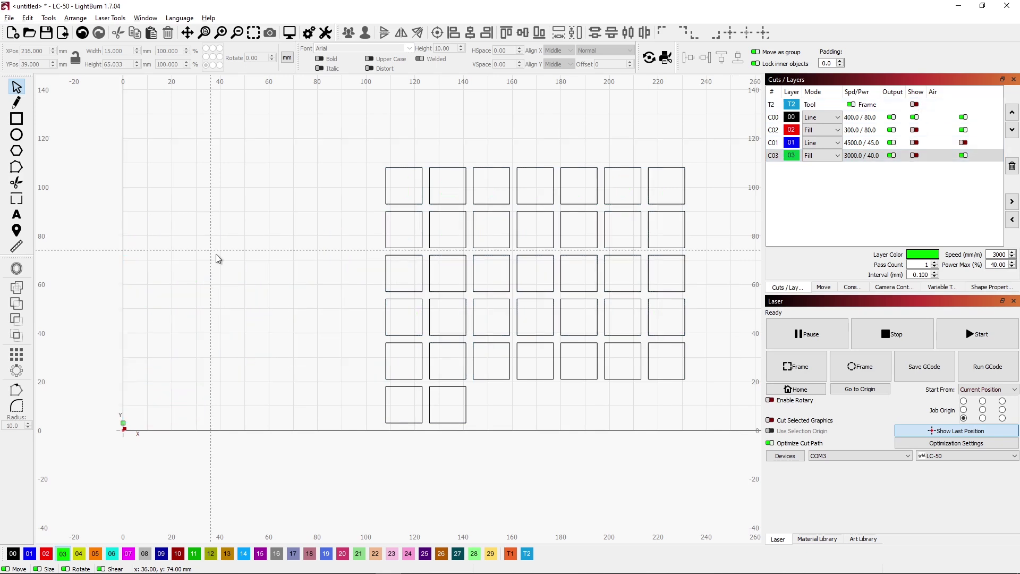
# - Draw a 123 x 105 mm rectangle around the outer edges of the layer 00 squares and assign it to layer 00
pyautogui.click(16, 118)
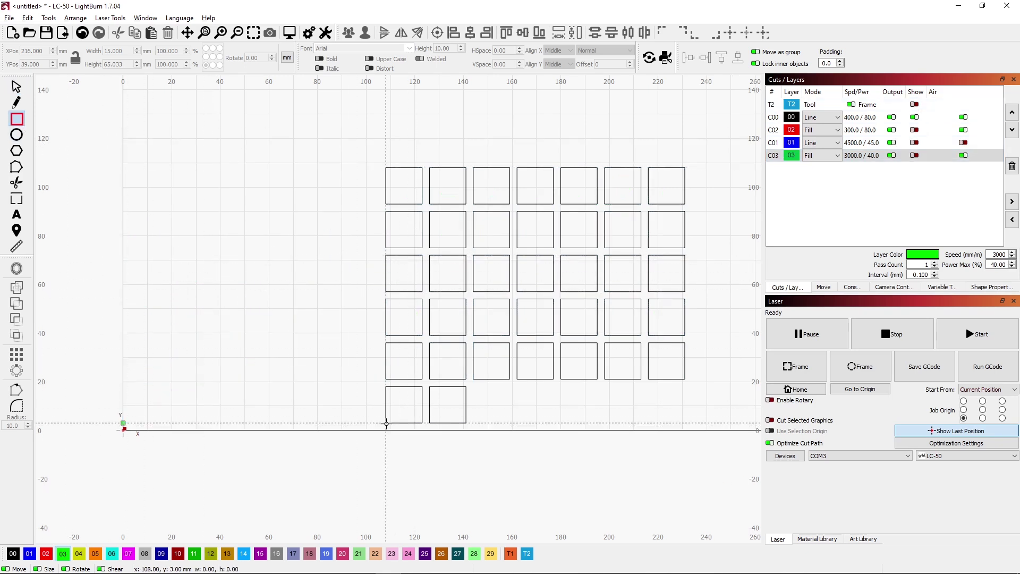
pyautogui.moveTo(386, 423); pyautogui.dragTo(686, 168)
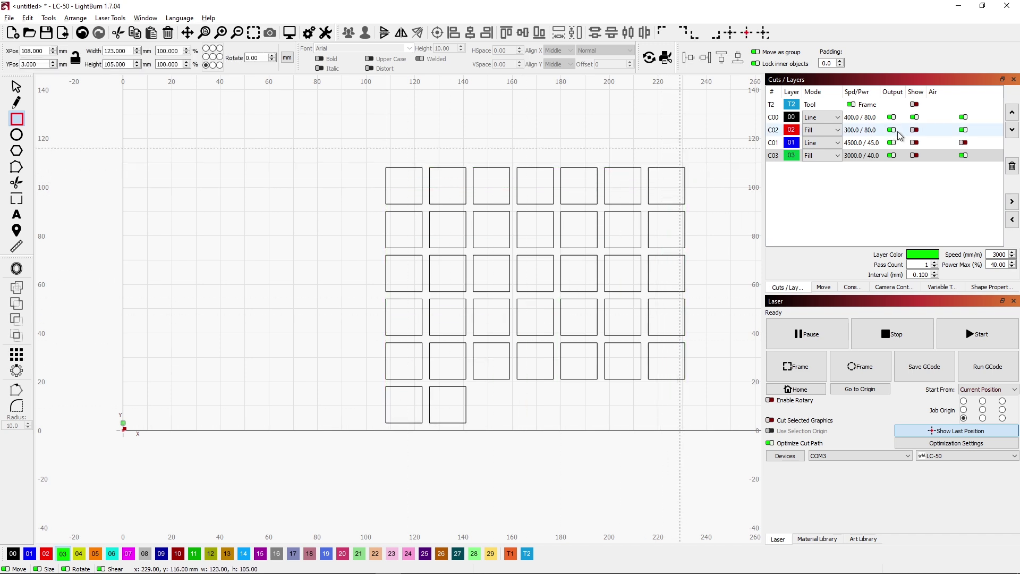
pyautogui.click(917, 155)
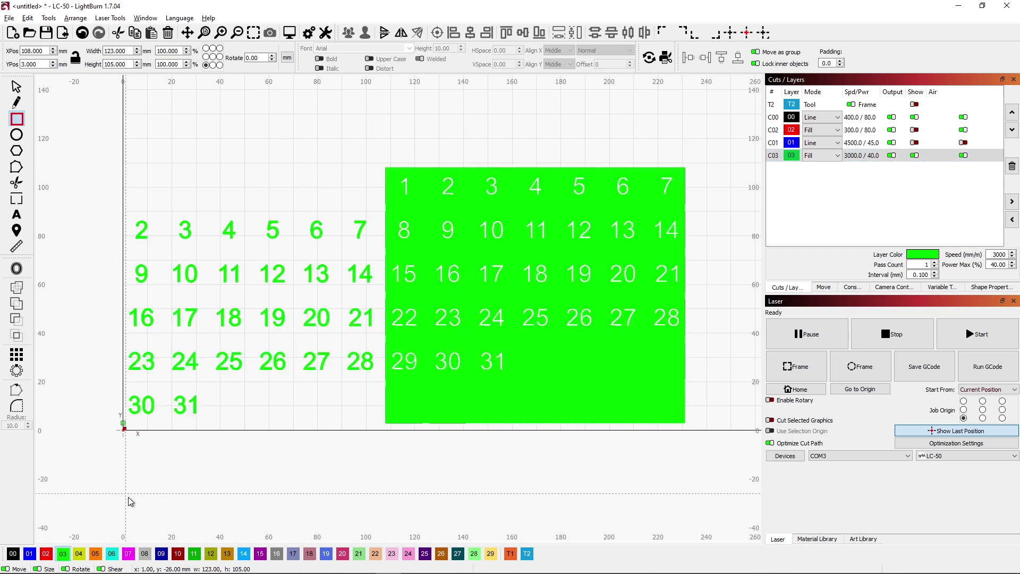
pyautogui.press('Escape')
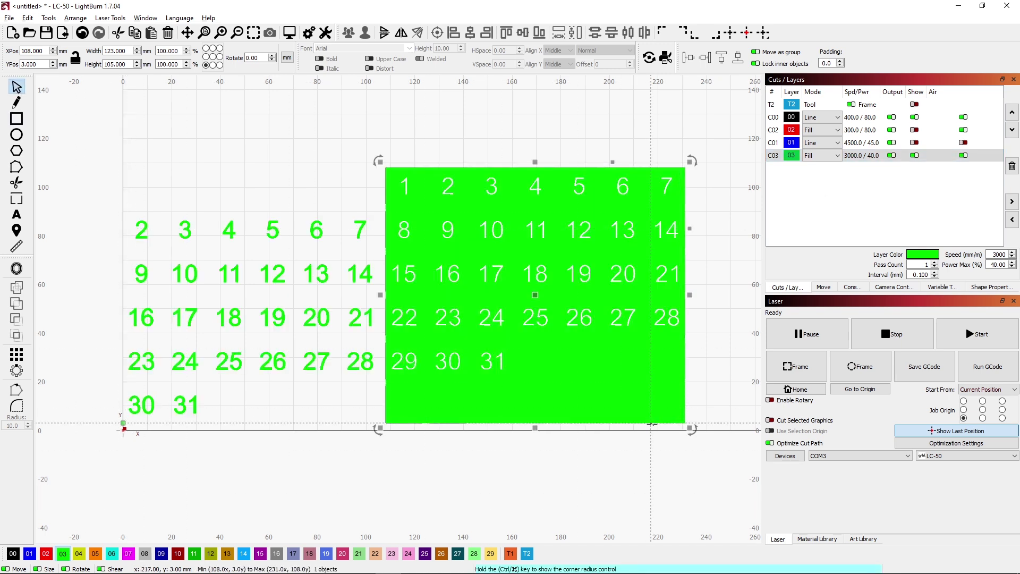
pyautogui.click(13, 553)
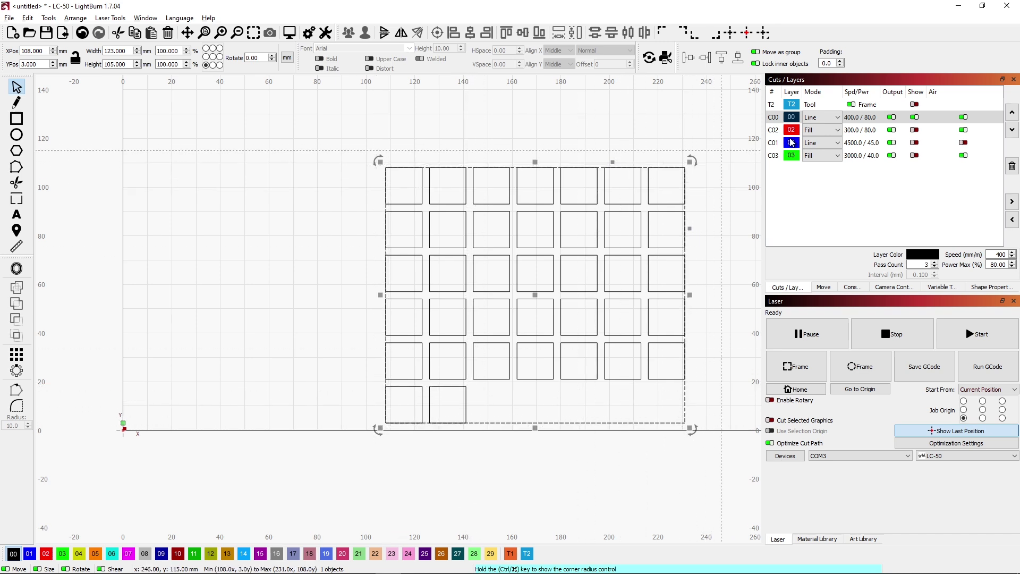
# - Show layer 02 and move the rectangle's lower-left corner to X 105 mm, Y 0 mm
pyautogui.click(915, 130)
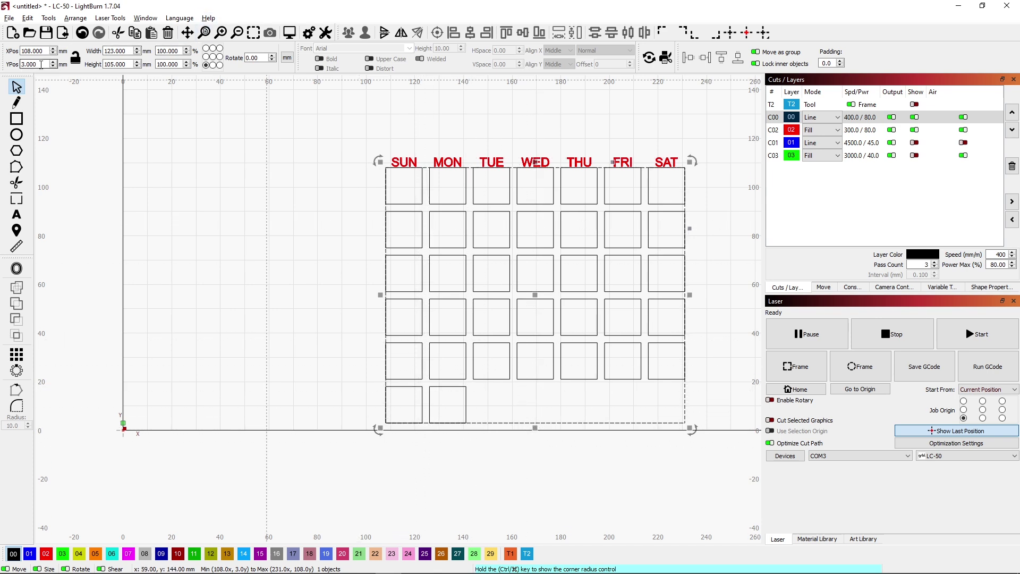
pyautogui.moveTo(41, 65); pyautogui.dragTo(21, 64)
pyautogui.write('0')
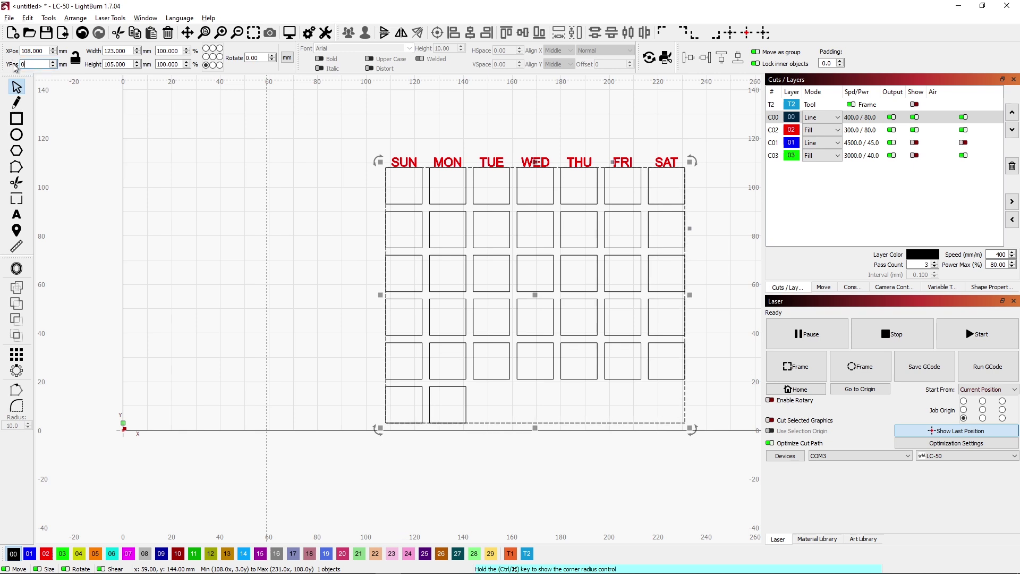
pyautogui.click(45, 52)
pyautogui.write('-3')
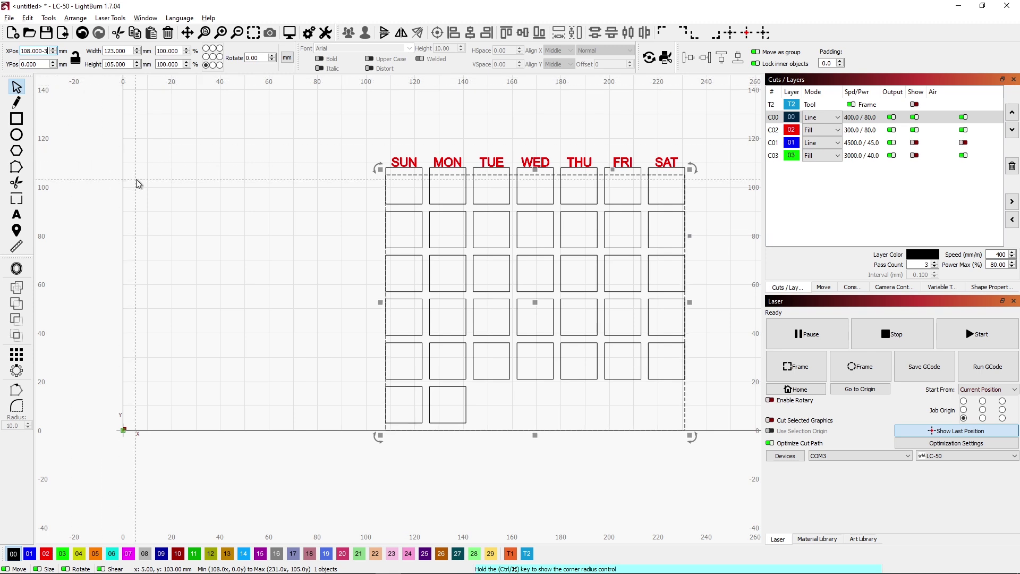
pyautogui.press('Return')
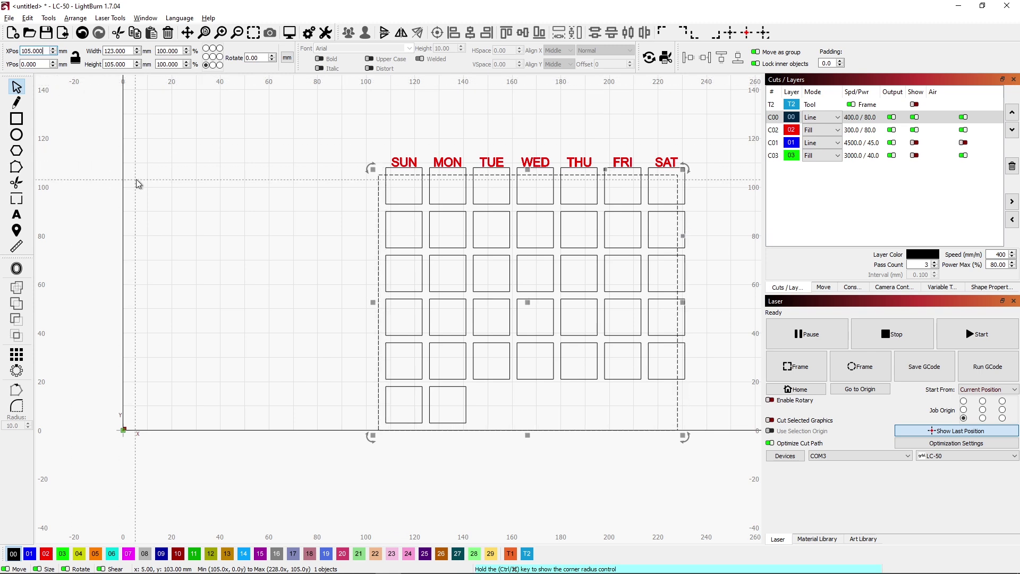
# - Resize the rectangle to 129 mm wide and 115 mm high so it also encloses the weekday labels
pyautogui.click(129, 51)
pyautogui.write('+6')
pyautogui.press('Return')
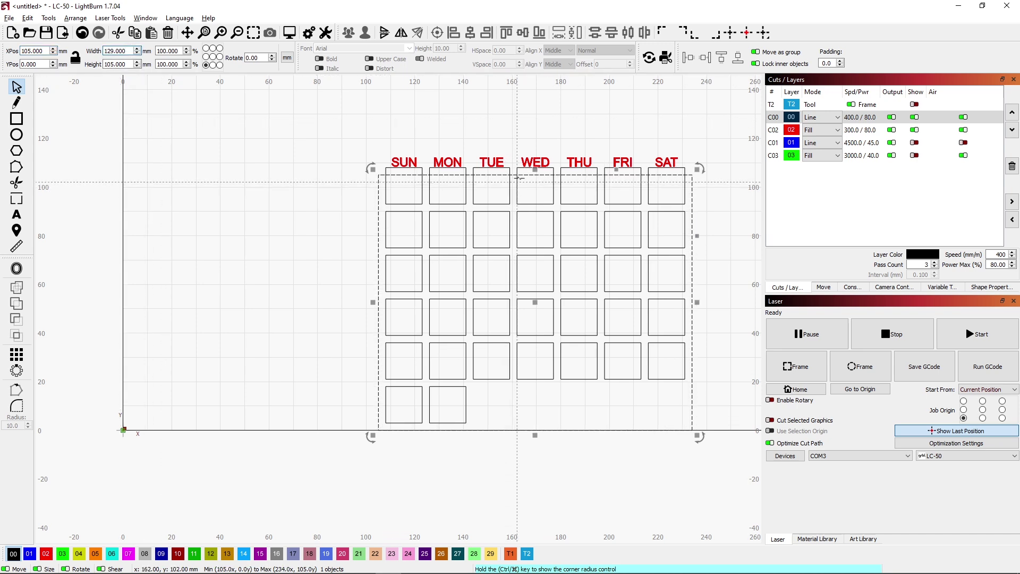
pyautogui.moveTo(535, 170); pyautogui.dragTo(537, 165)
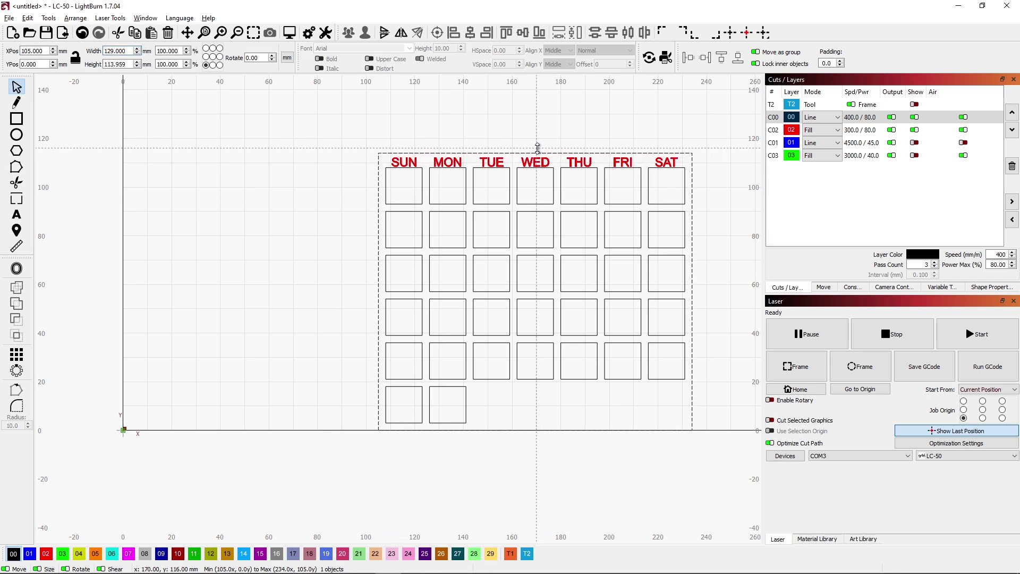
pyautogui.doubleClick(121, 65)
pyautogui.write('115')
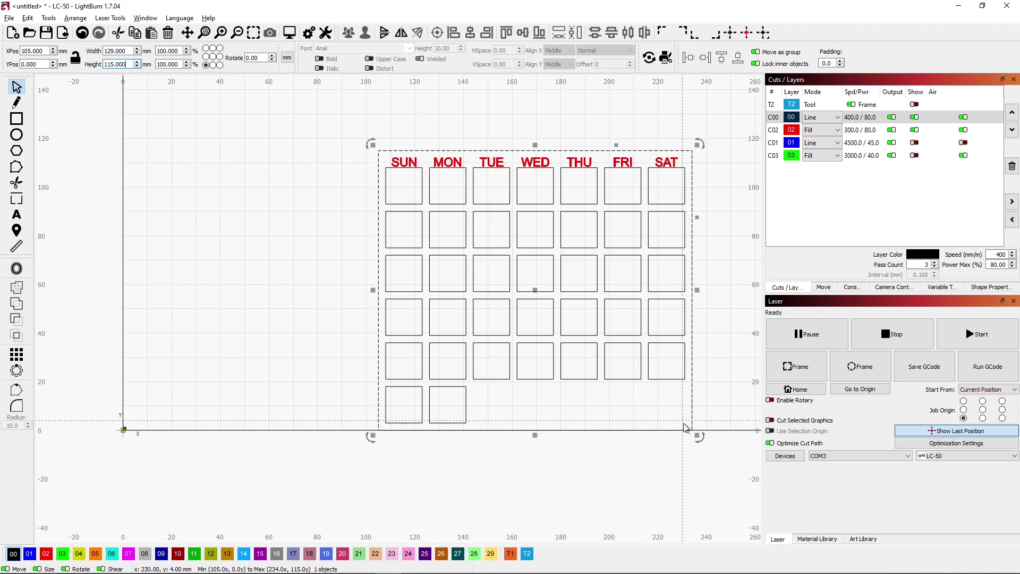
# - Duplicate the 129 x 115 mm front board rectangle and set the copy's X position to 234 mm
pyautogui.click(715, 392)
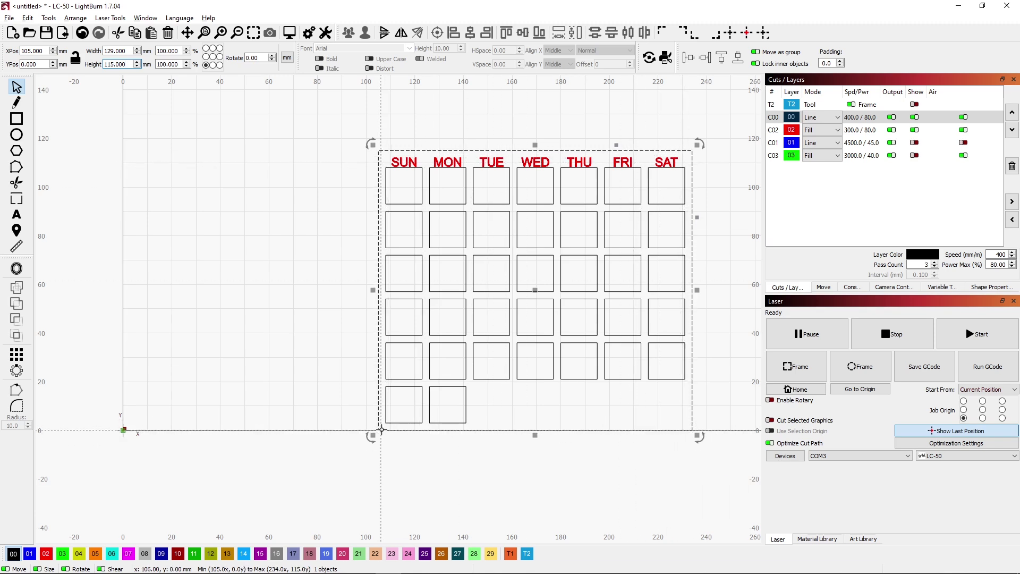
pyautogui.click(692, 397)
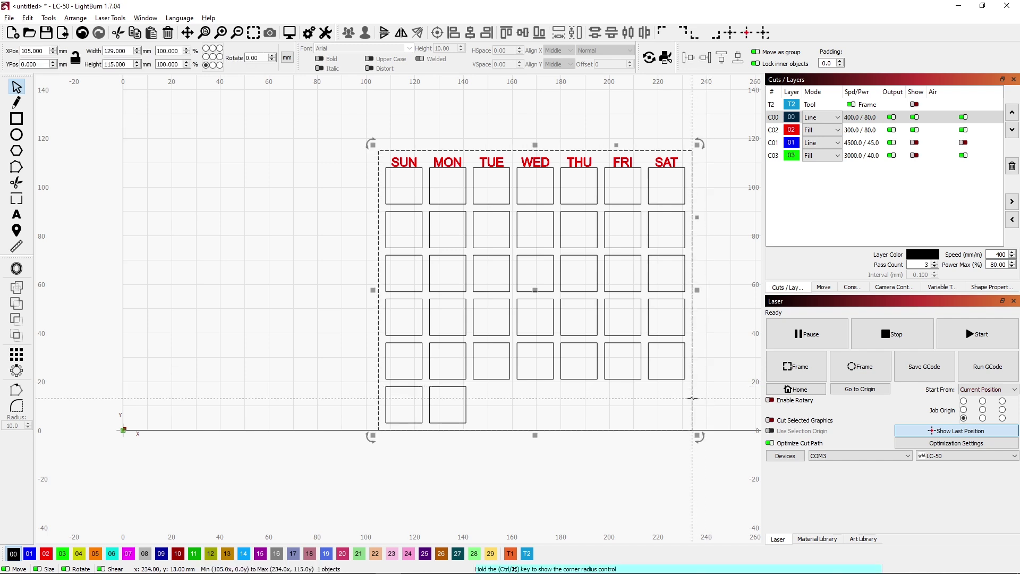
pyautogui.rightClick(692, 398)
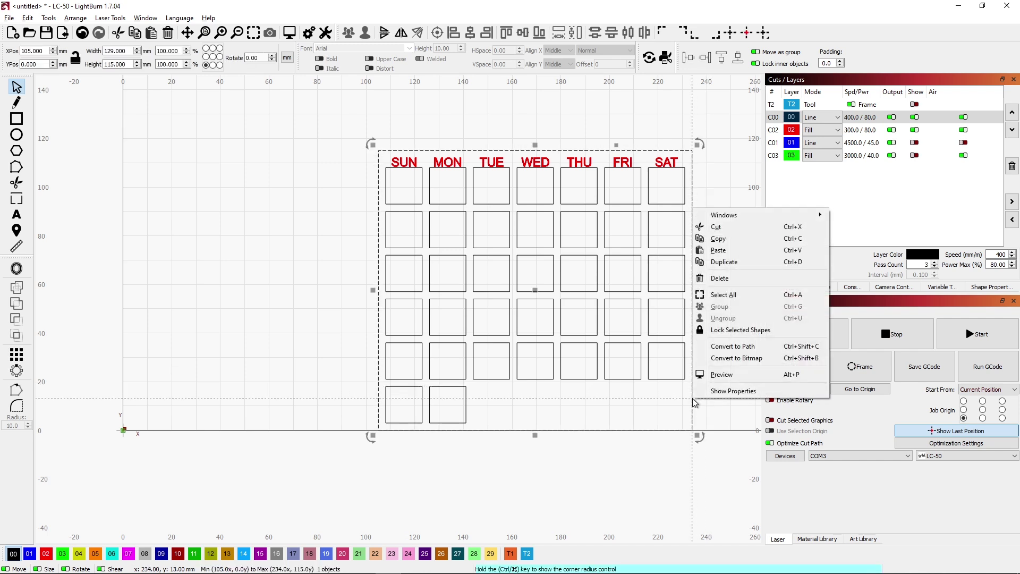
pyautogui.click(730, 267)
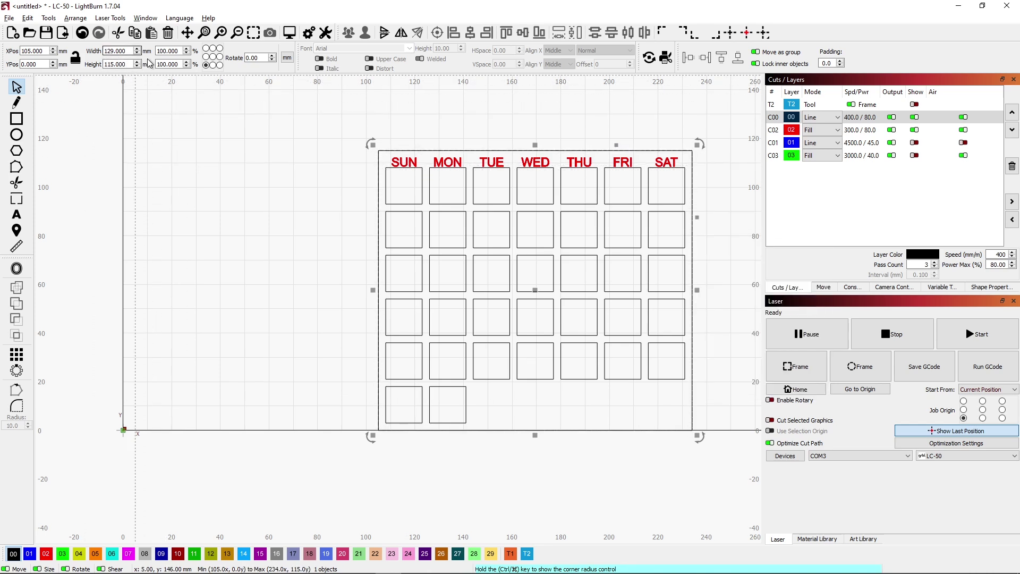
pyautogui.doubleClick(45, 50)
pyautogui.write('234')
pyautogui.press('Return')
pyautogui.scroll(-3, 594, 268)
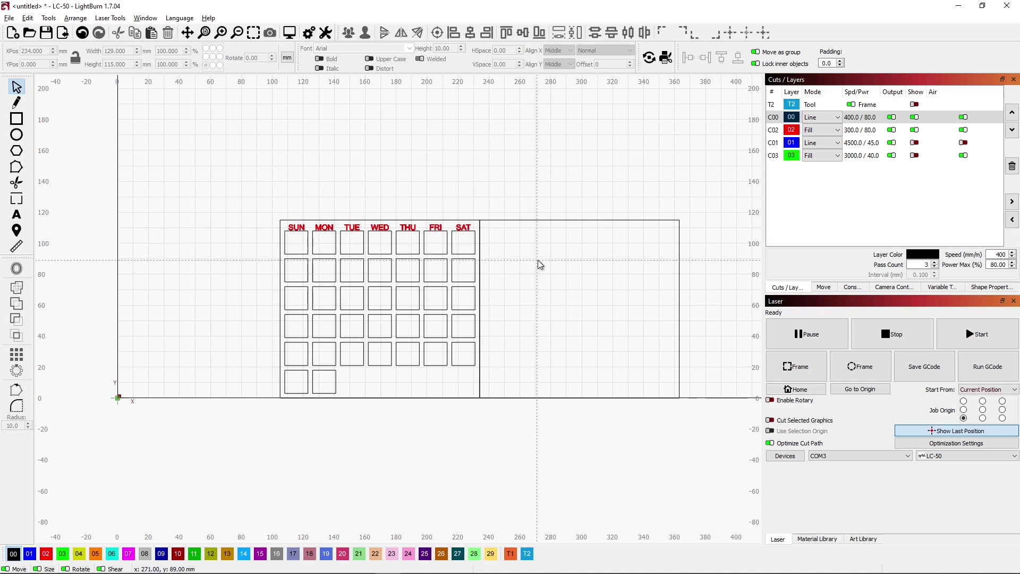
# - Enable removal of overlapping lines in the cut optimization settings
pyautogui.click(918, 444)
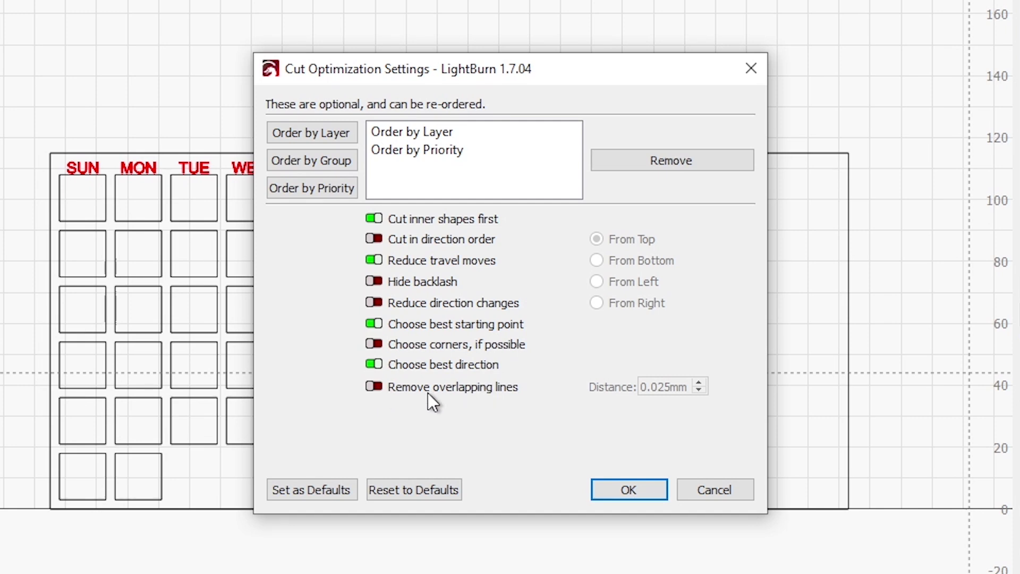
pyautogui.click(381, 387)
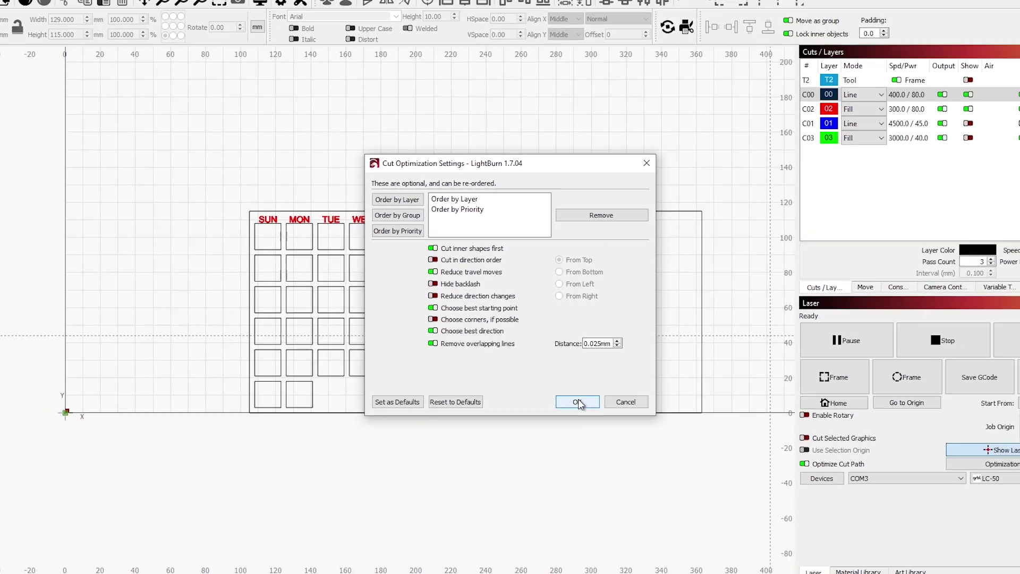
pyautogui.click(608, 453)
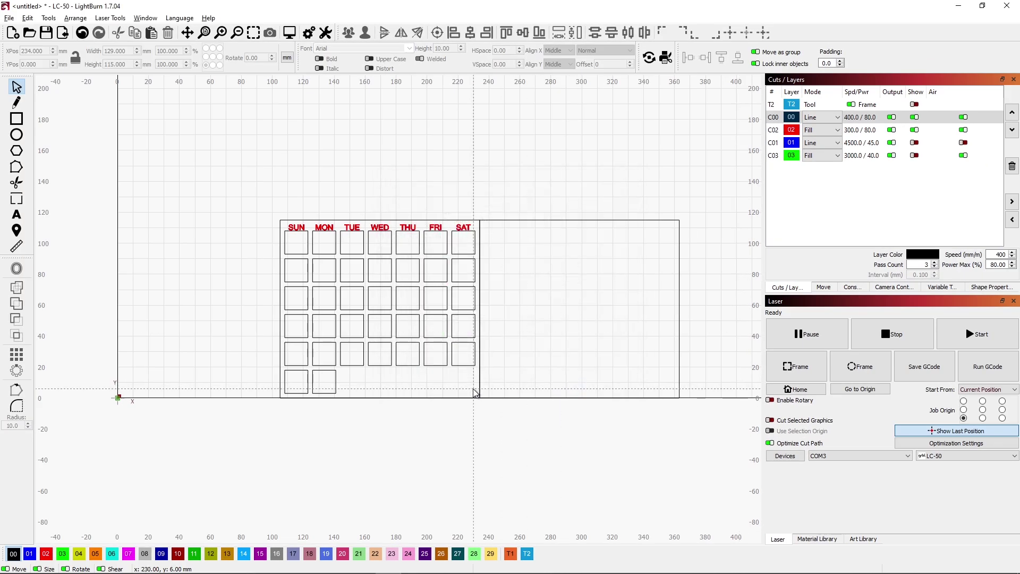
# - Preview the job and play back the cutting of the front board and the adjoining blank board
pyautogui.hotkey('alt', 'p')
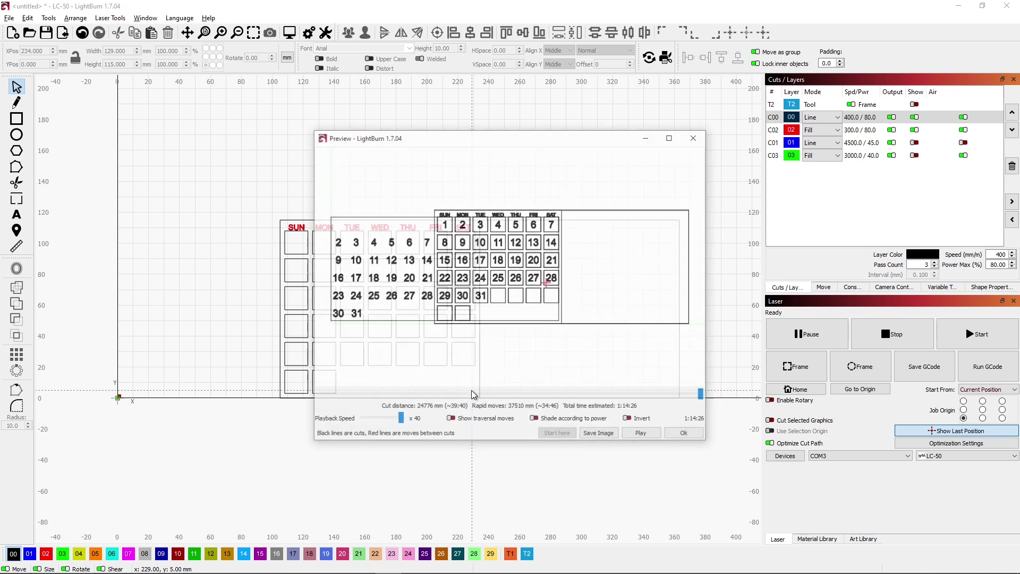
pyautogui.moveTo(388, 396); pyautogui.dragTo(425, 397)
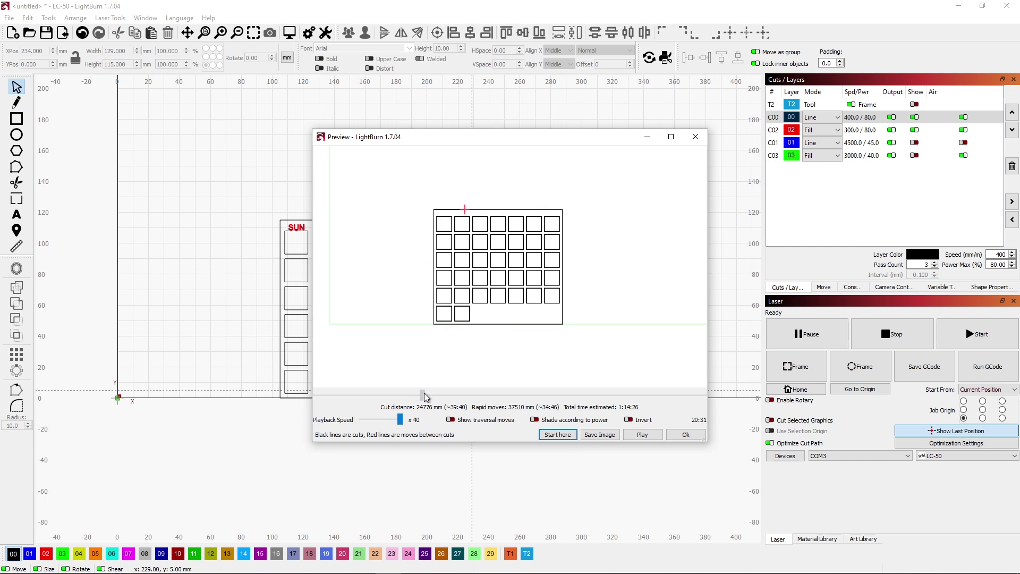
pyautogui.click(641, 435)
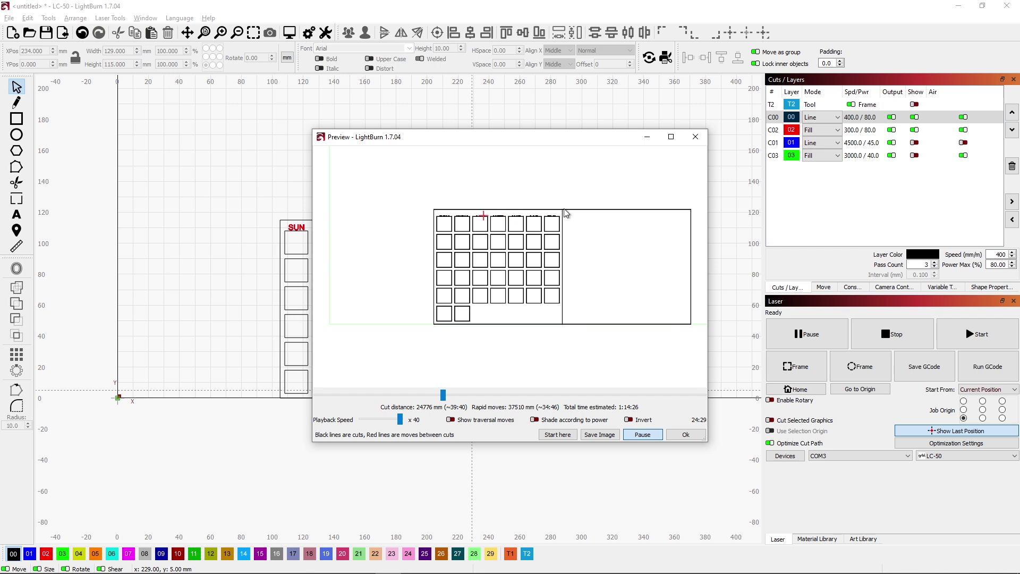
pyautogui.click(685, 434)
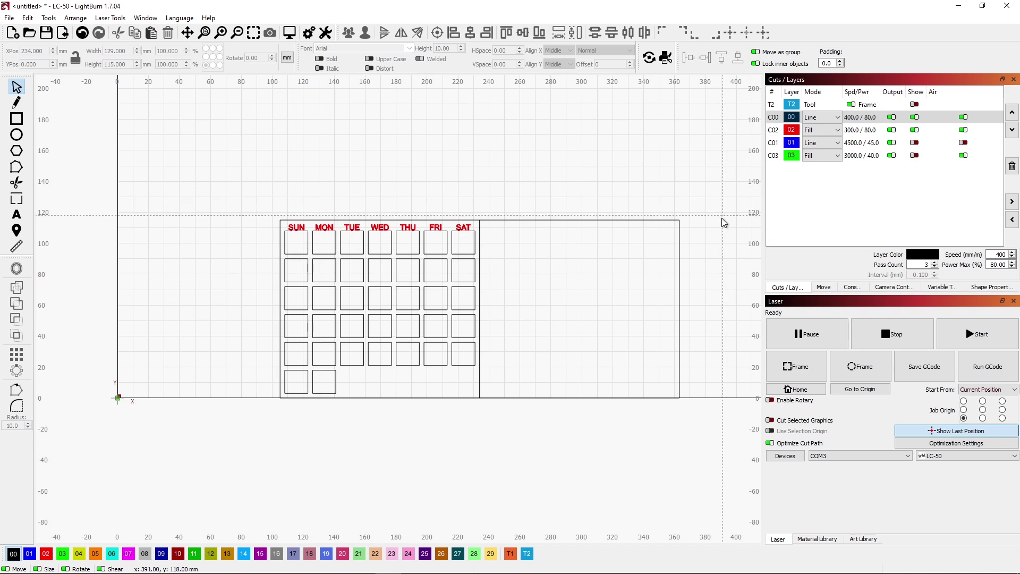
# - Show layers 01 and 03 and reassign the number board's outline from layer 01 to layer 00
pyautogui.click(914, 143)
pyautogui.click(915, 156)
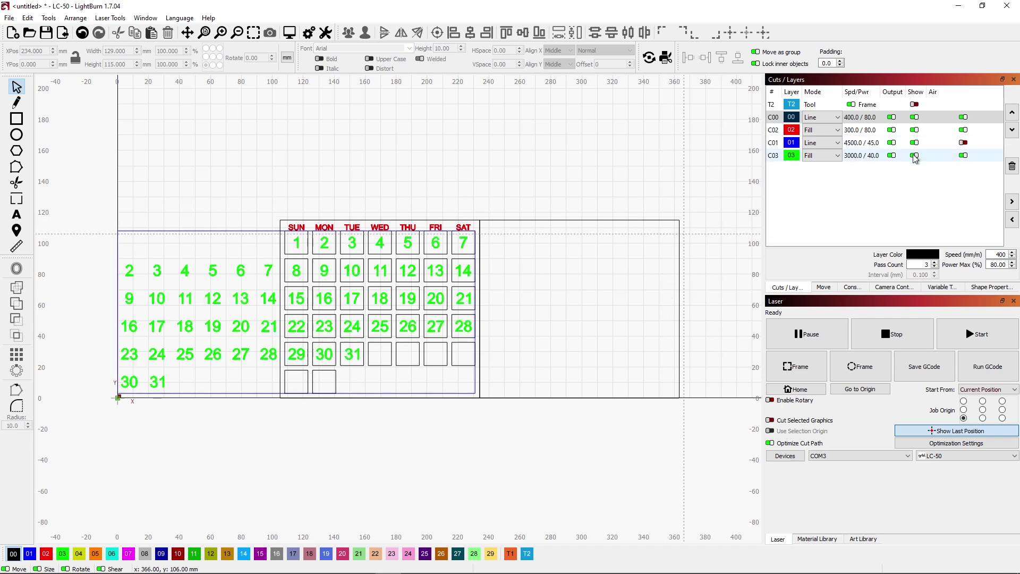
pyautogui.click(247, 393)
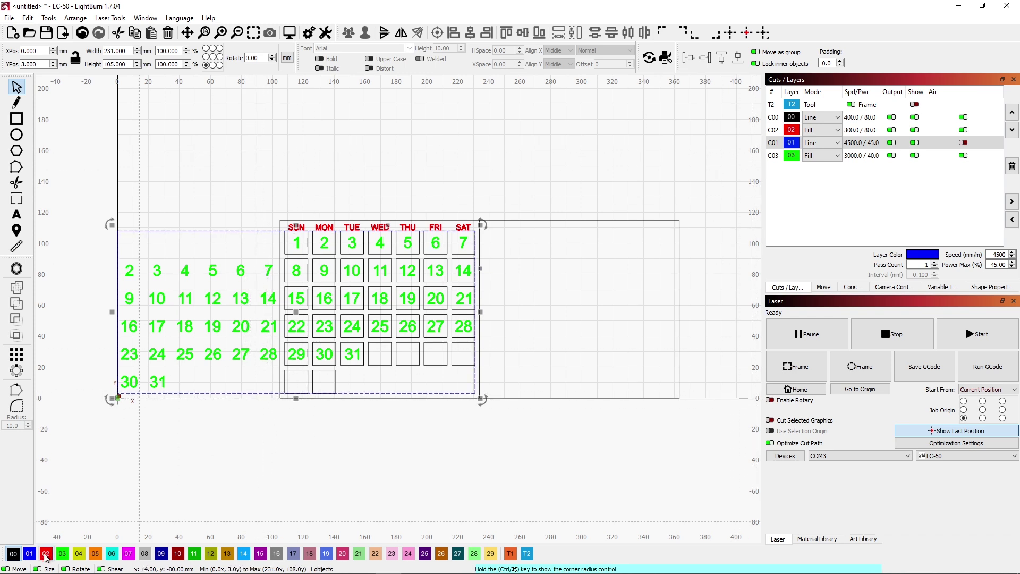
pyautogui.click(14, 554)
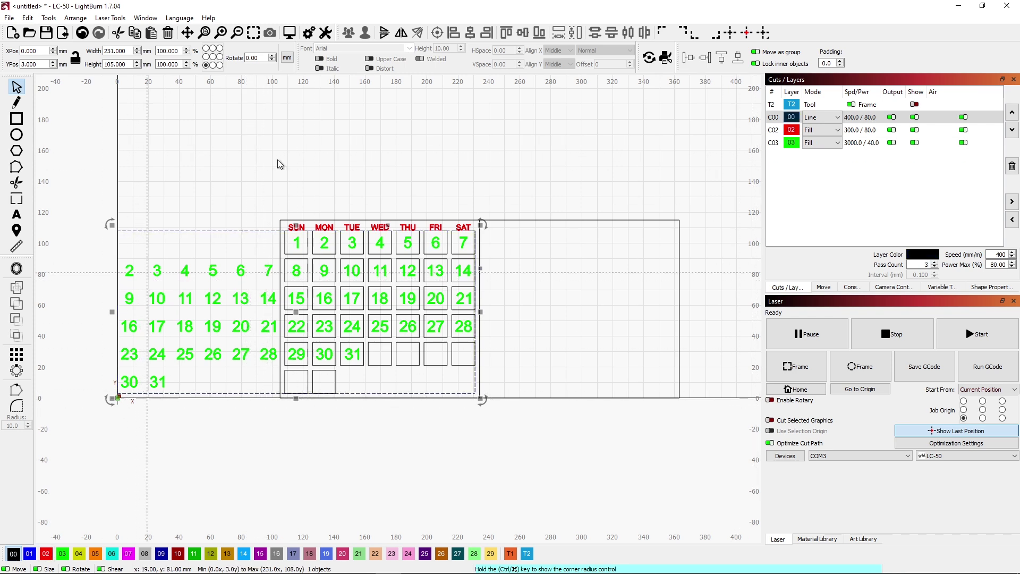
pyautogui.click(603, 116)
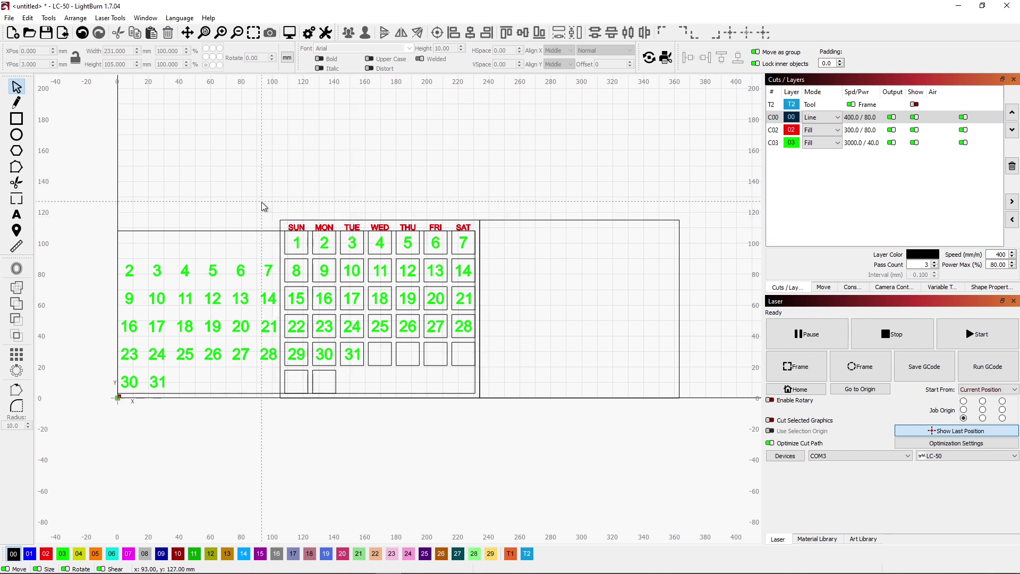
# - Draw a 129 mm wide rectangle along the front board's upper edge and set its height to 3 mm
pyautogui.click(17, 119)
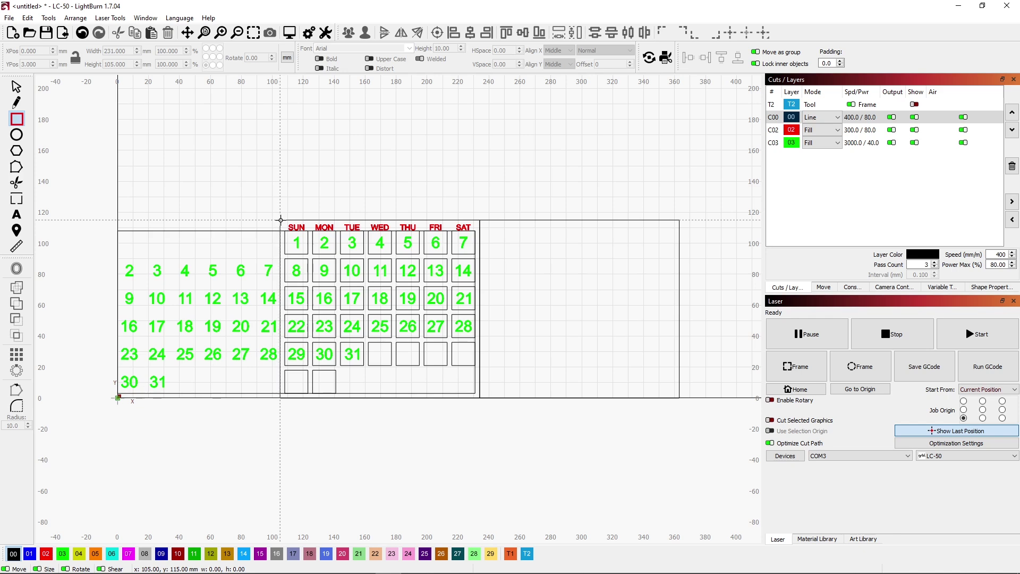
pyautogui.moveTo(279, 219); pyautogui.dragTo(481, 211)
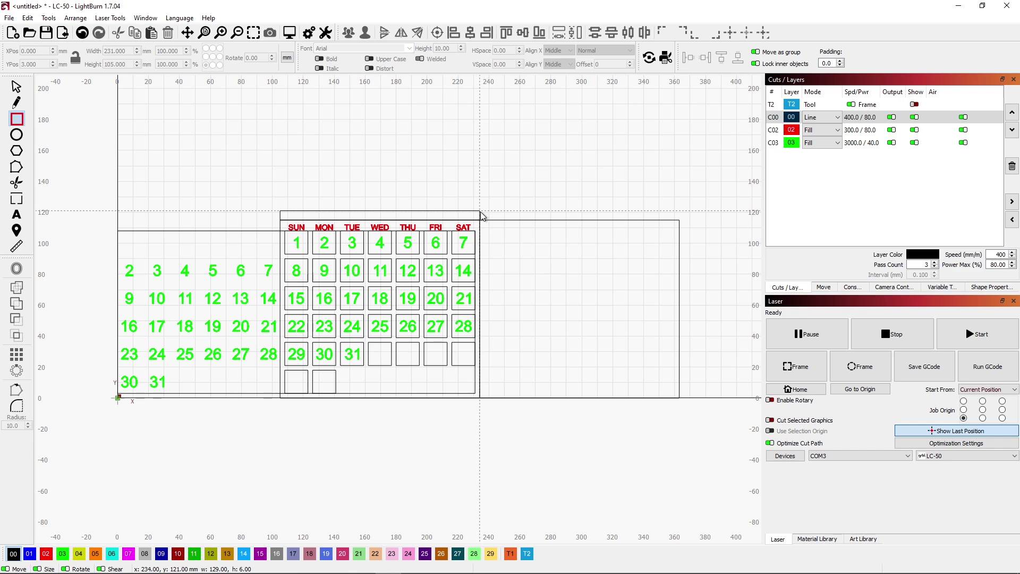
pyautogui.moveTo(480, 212); pyautogui.dragTo(480, 212)
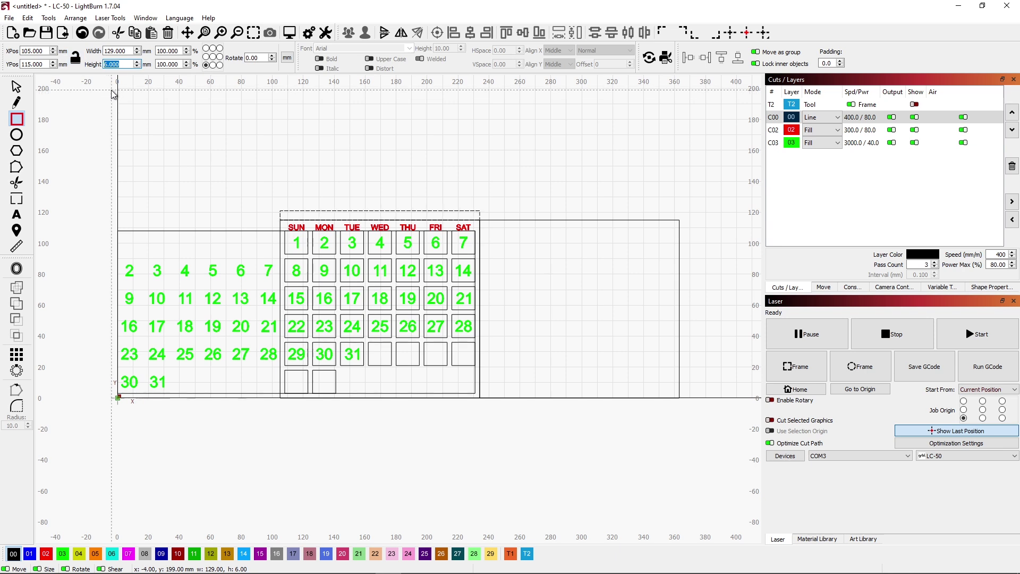
pyautogui.press('Return')
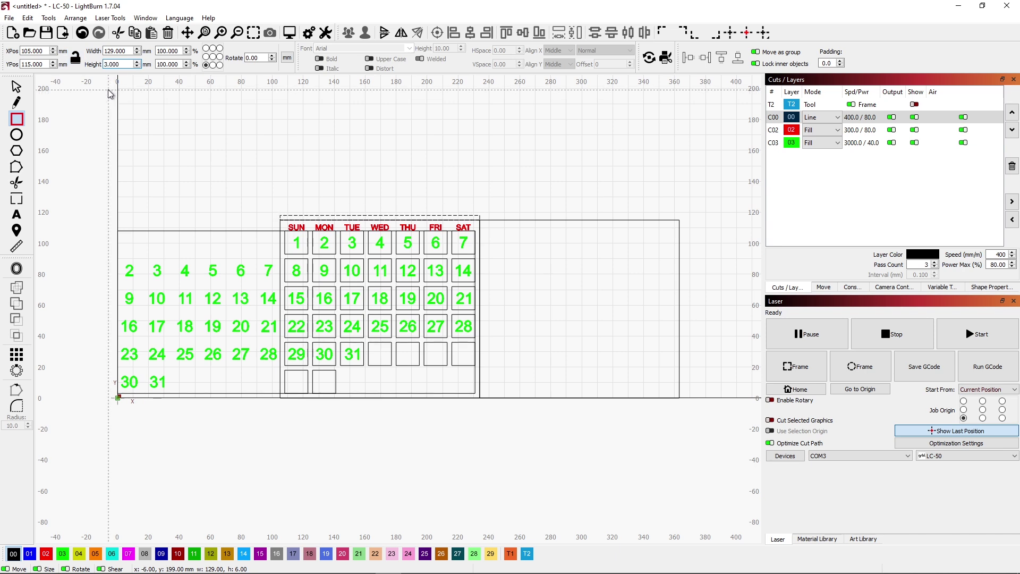
pyautogui.press('Escape')
# - Duplicate the 129 x 3 mm strip and move the copy to X 234 mm, above the blank board
pyautogui.rightClick(294, 215)
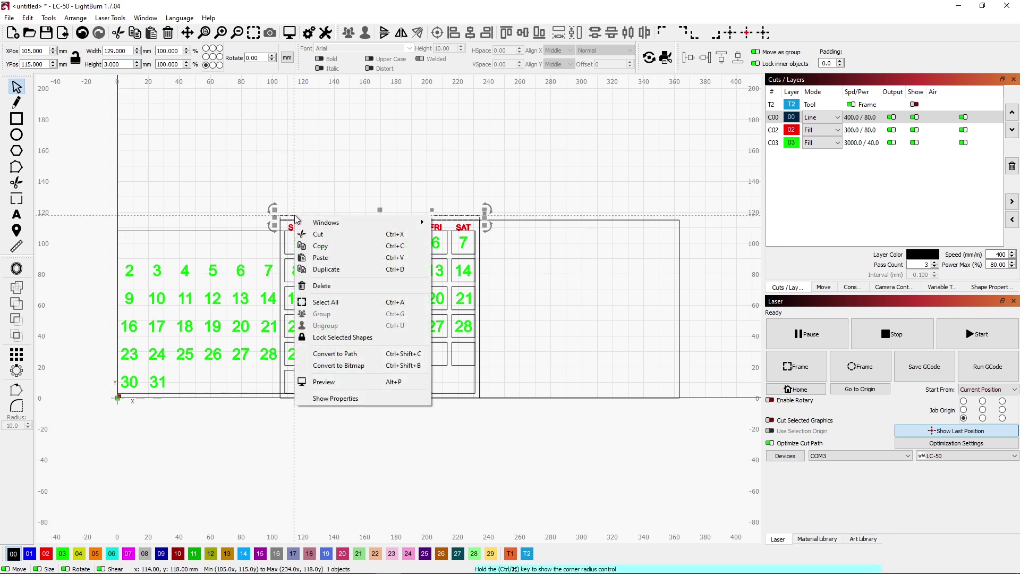
pyautogui.click(327, 269)
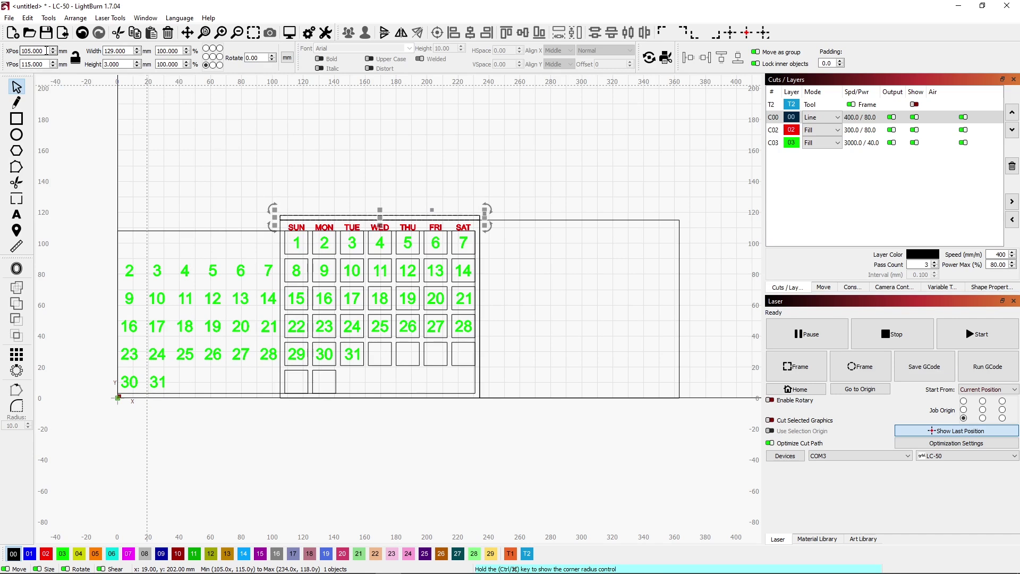
pyautogui.write('234')
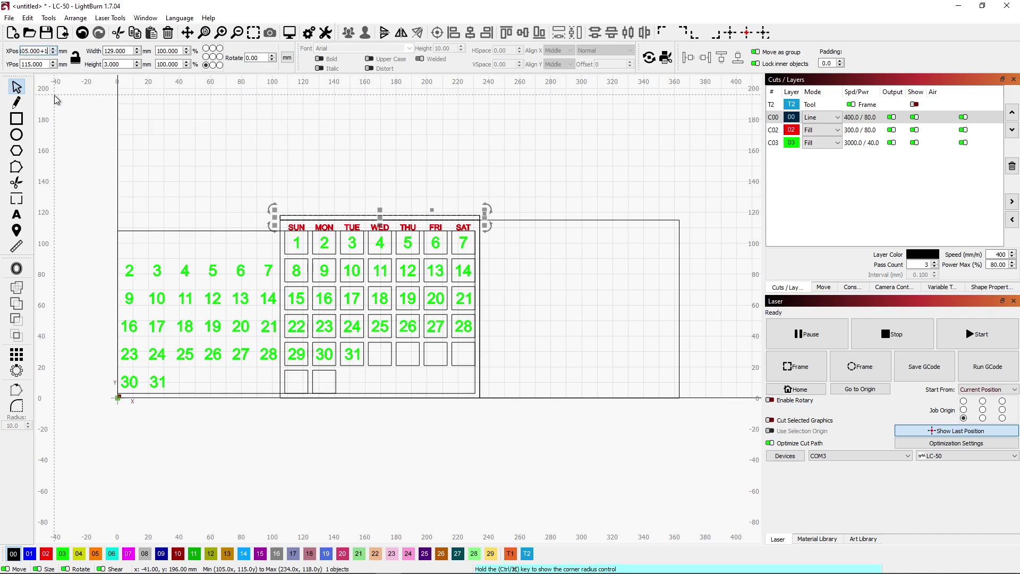
pyautogui.press('Return')
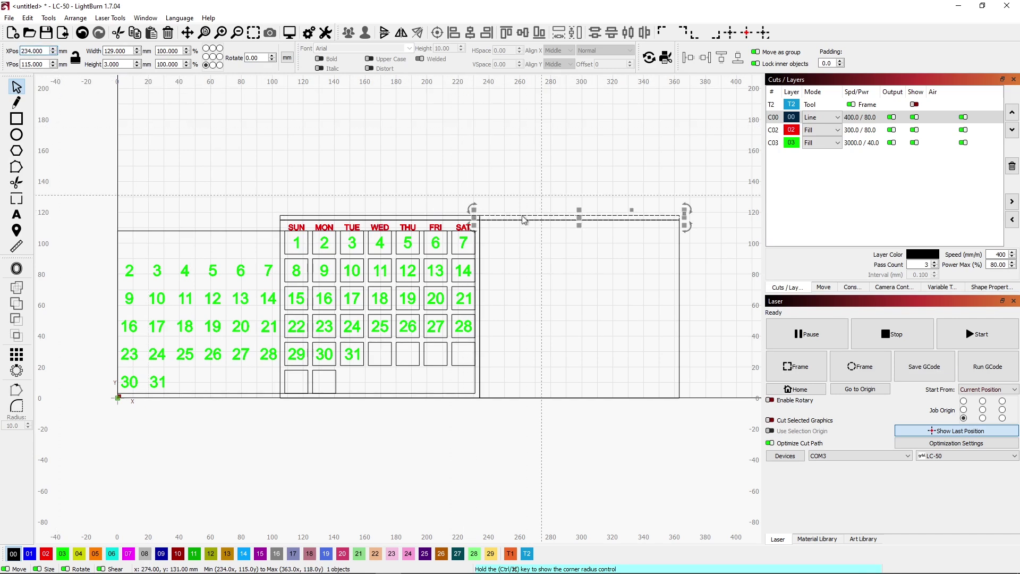
pyautogui.click(238, 178)
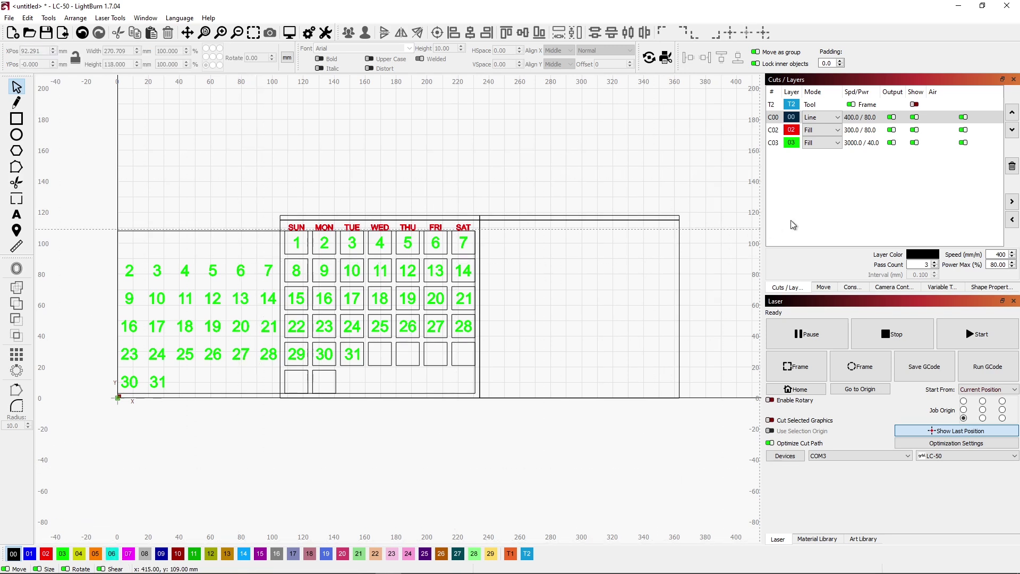
# - Hide layer 03 and move everything except the number board's outline to X 0 mm, Y 110 mm
pyautogui.click(913, 145)
pyautogui.moveTo(701, 416); pyautogui.dragTo(275, 202)
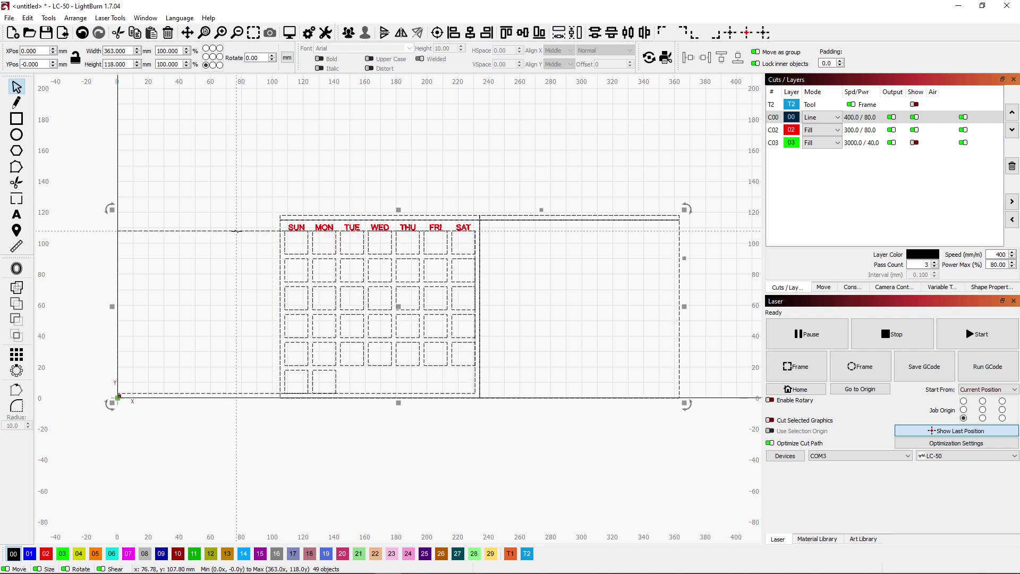
pyautogui.keyDown('shift'); pyautogui.click(238, 230); pyautogui.keyUp('shift')
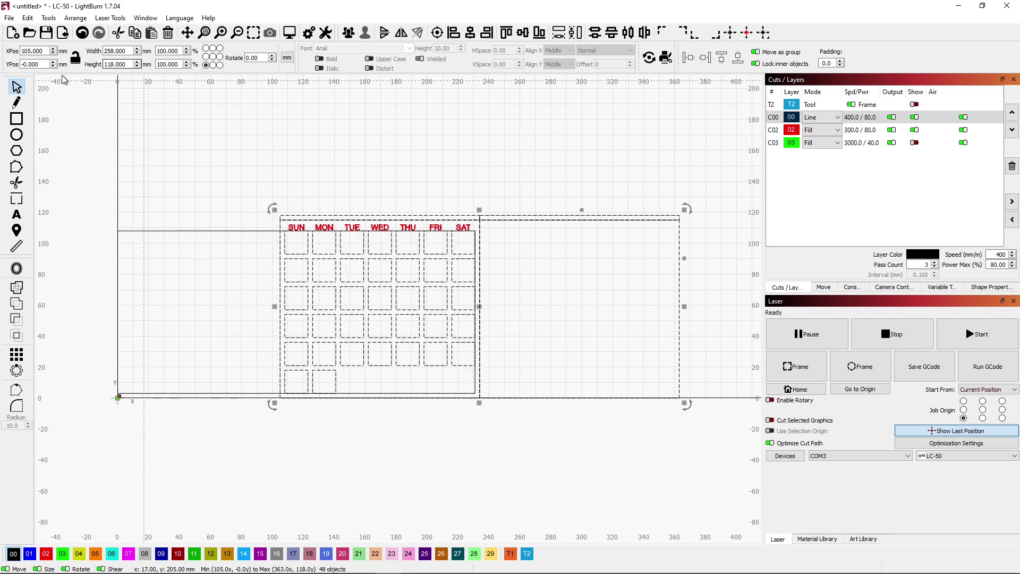
pyautogui.write('110')
pyautogui.doubleClick(35, 52)
pyautogui.write('0')
pyautogui.press('Return')
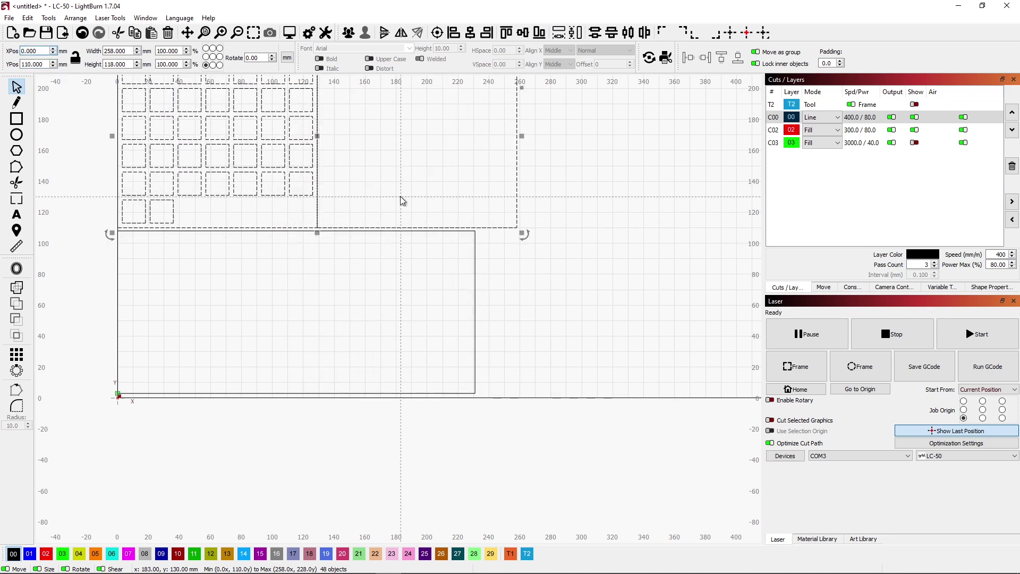
pyautogui.click(337, 184)
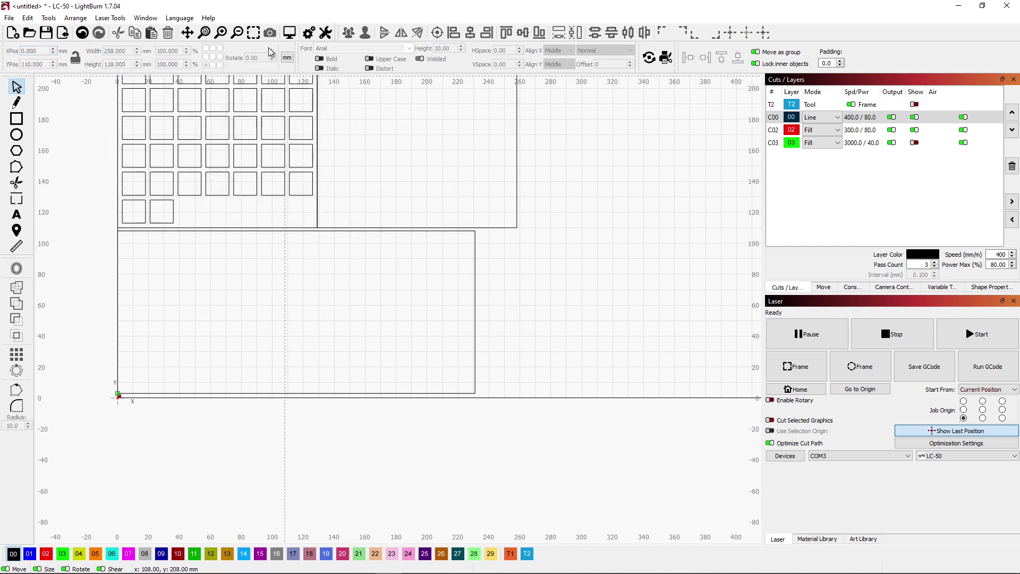
# - Show layer 03 and reorder the cut layers to 02, 03, 00 so the outlines are cut last
pyautogui.click(253, 37)
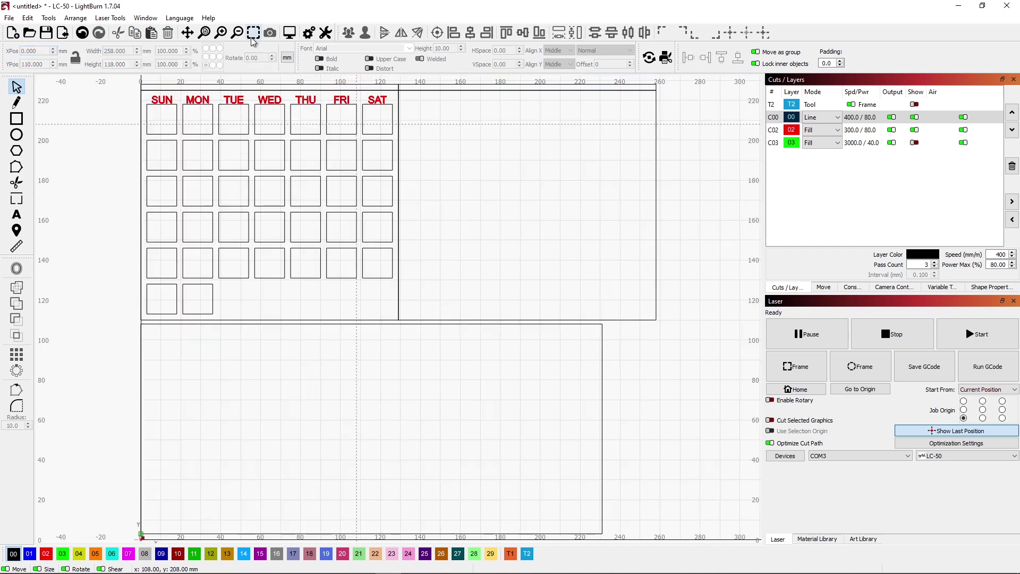
pyautogui.click(920, 145)
pyautogui.click(915, 142)
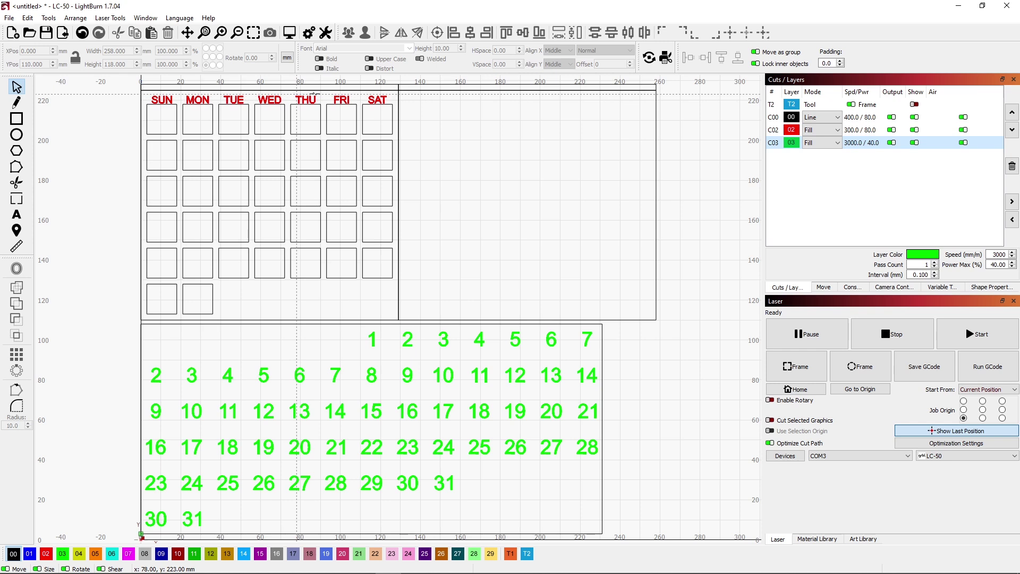
pyautogui.moveTo(775, 132)
pyautogui.mouseDown()
pyautogui.moveTo(774, 118)
pyautogui.moveTo(775, 130)
pyautogui.mouseUp()
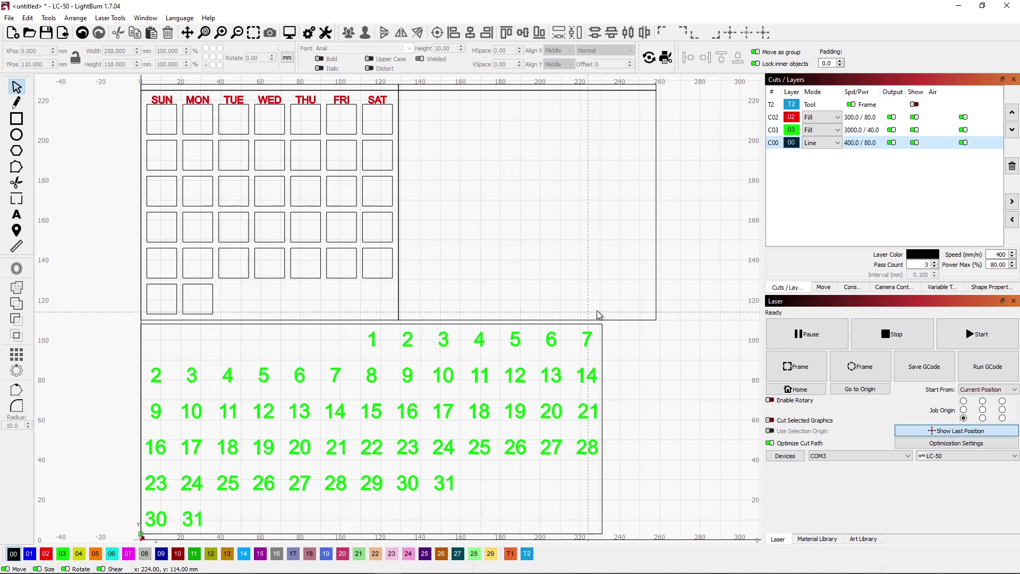
# - Review the ordering options in the cut optimization settings without changing them
pyautogui.click(903, 445)
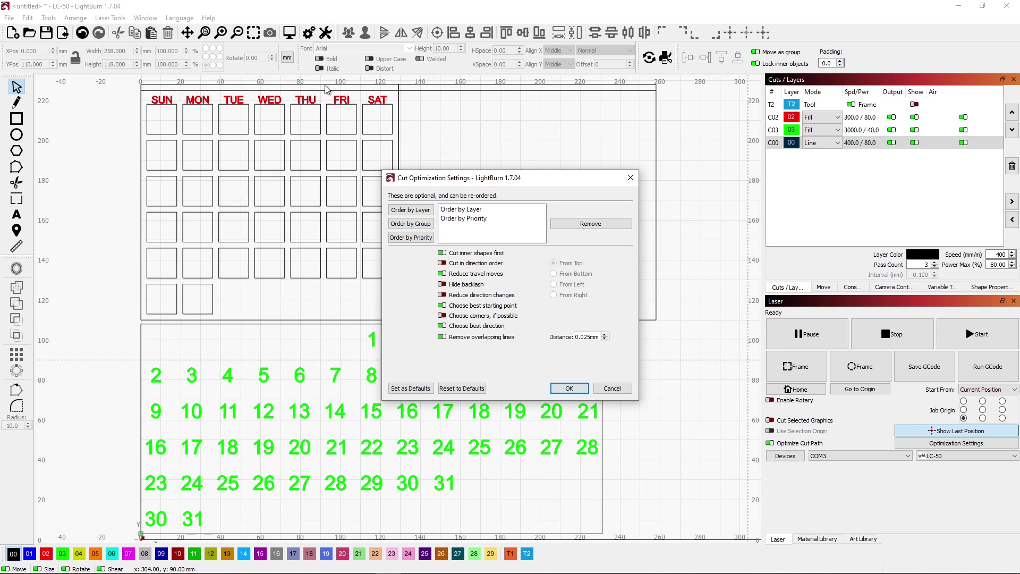
pyautogui.click(611, 392)
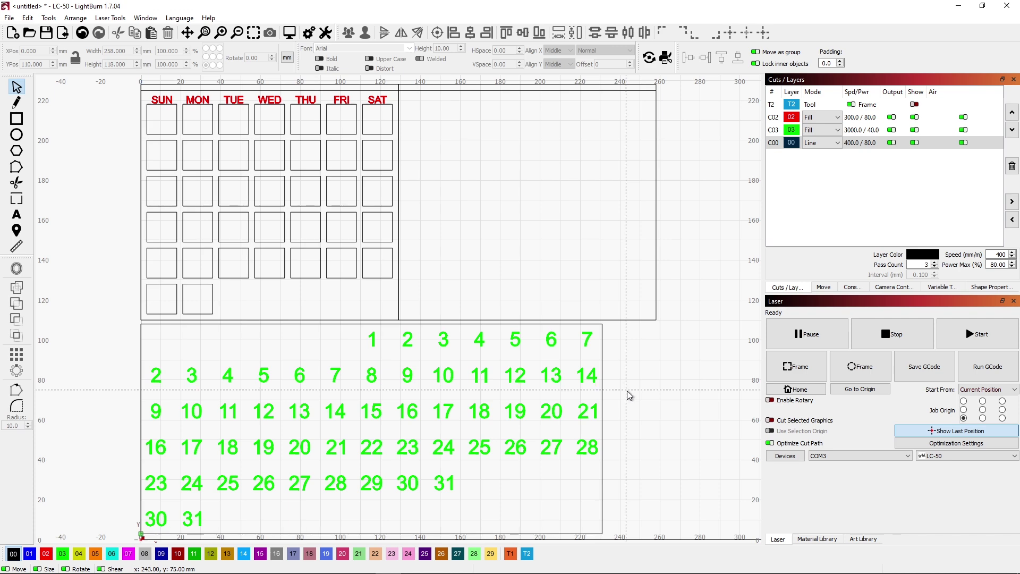
# - Select the entire layout and set its Y position to 0 mm, leaving nothing selected when done
pyautogui.hotkey('ctrl', 'a')
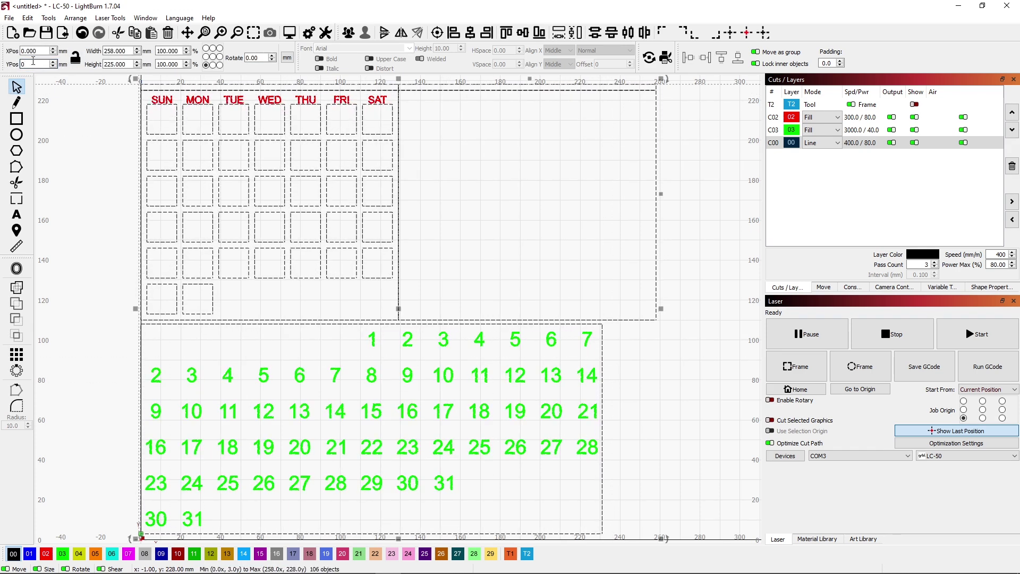
pyautogui.write('0')
pyautogui.press('Return')
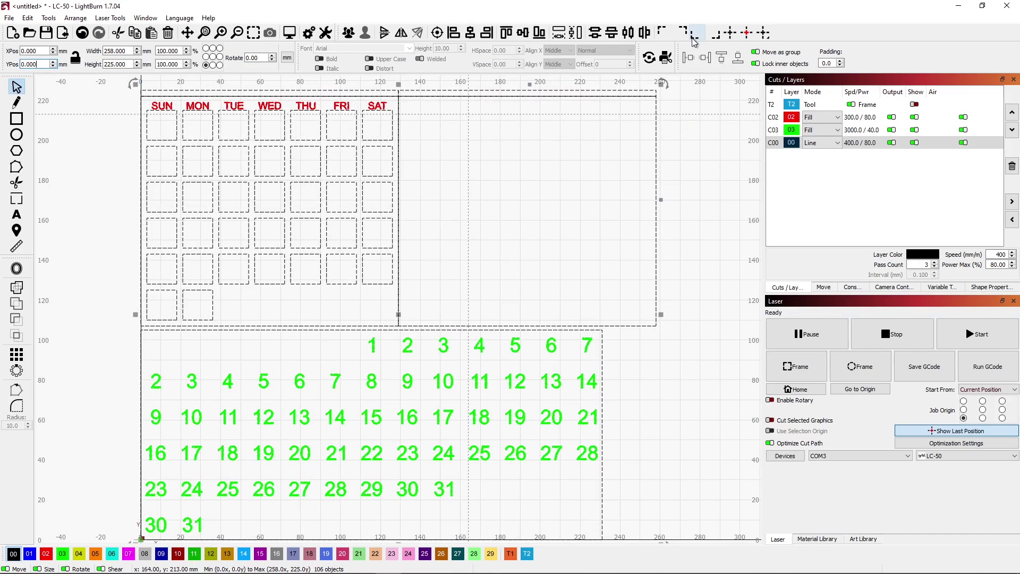
pyautogui.click(451, 244)
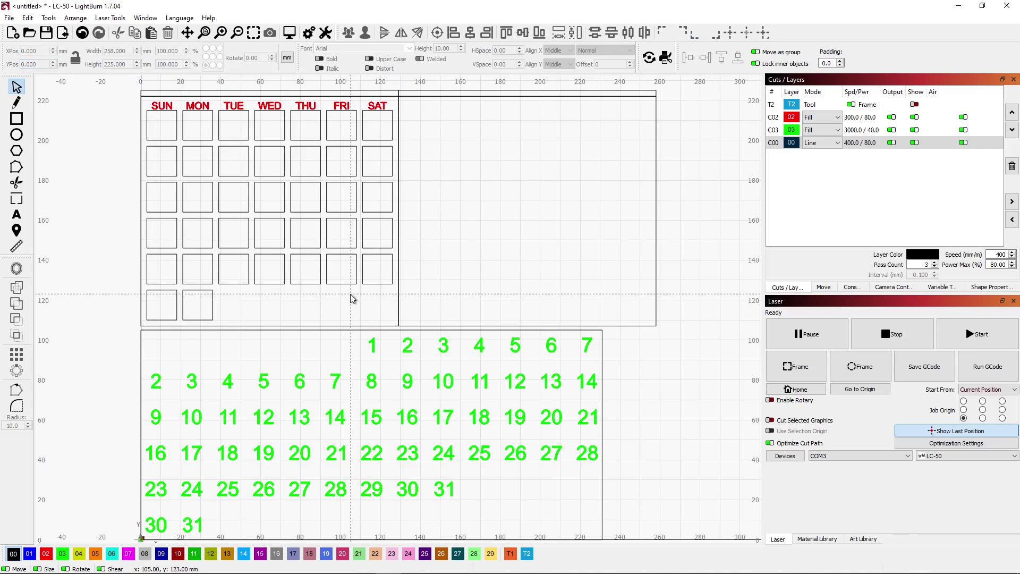
# - Move the front board, blank board and strips together down 2 mm to Y 105 mm, against the number board's upper edge, and deselect them
pyautogui.click(321, 334)
pyautogui.scroll(-2, 320, 334)
pyautogui.scroll(3, 320, 333)
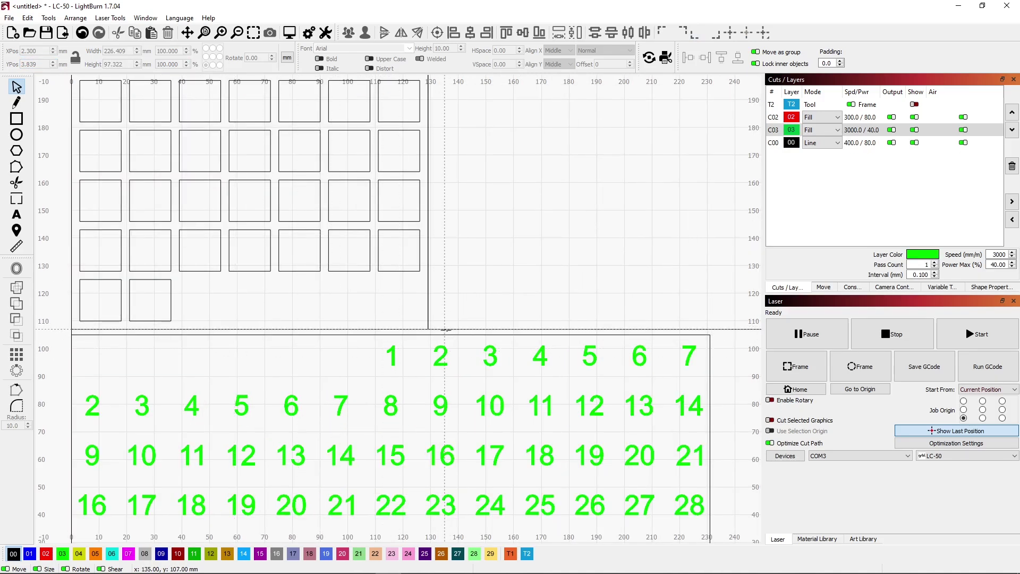
pyautogui.scroll(-2, 445, 331)
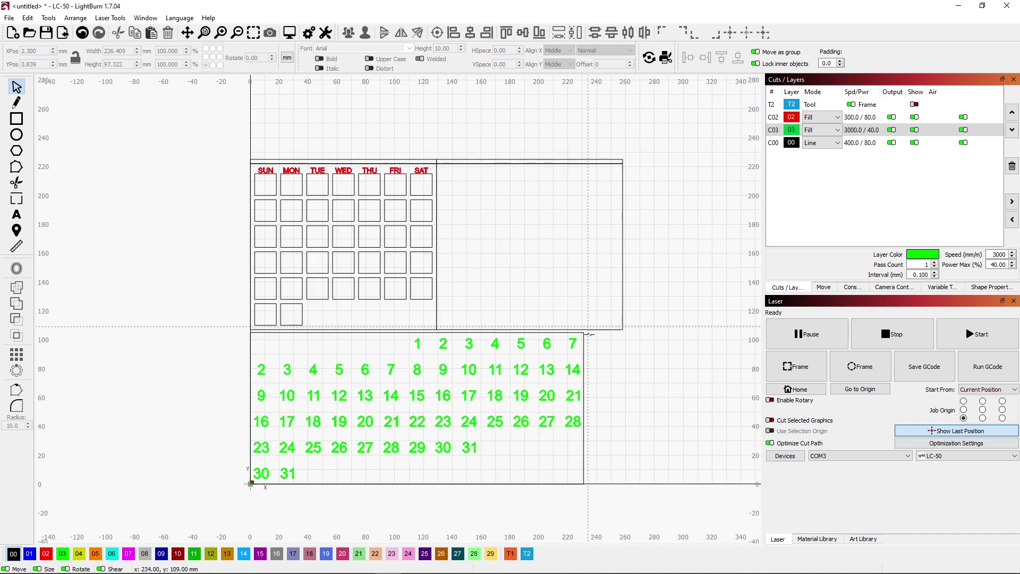
pyautogui.moveTo(645, 326); pyautogui.dragTo(226, 147)
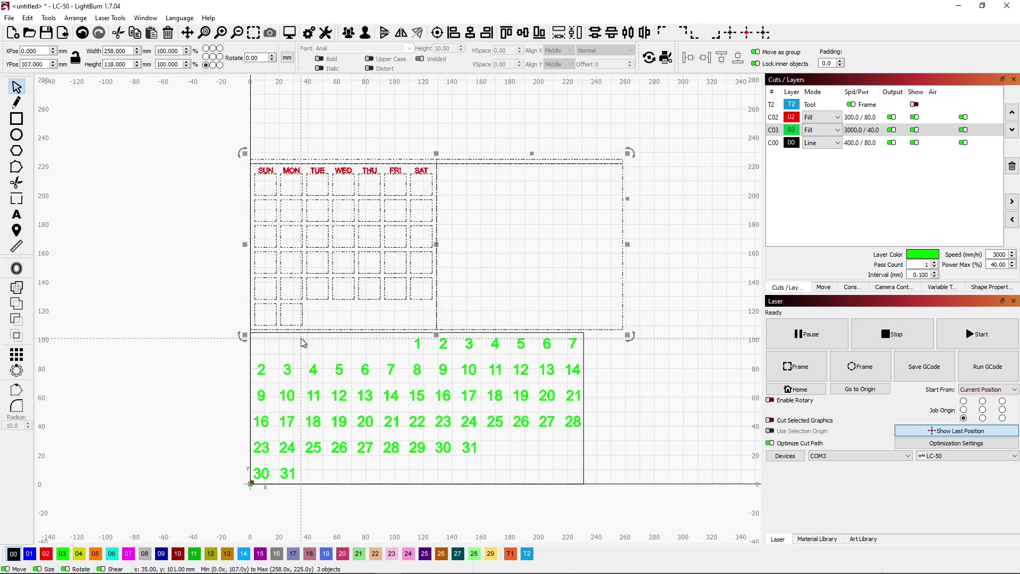
pyautogui.scroll(5, 298, 339)
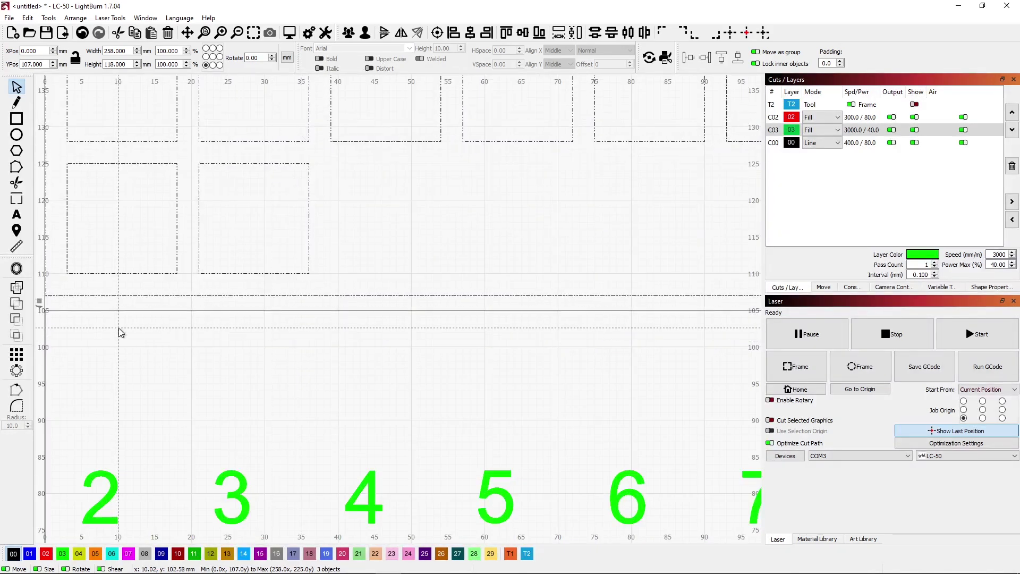
pyautogui.press('Down')
pyautogui.press('Down')
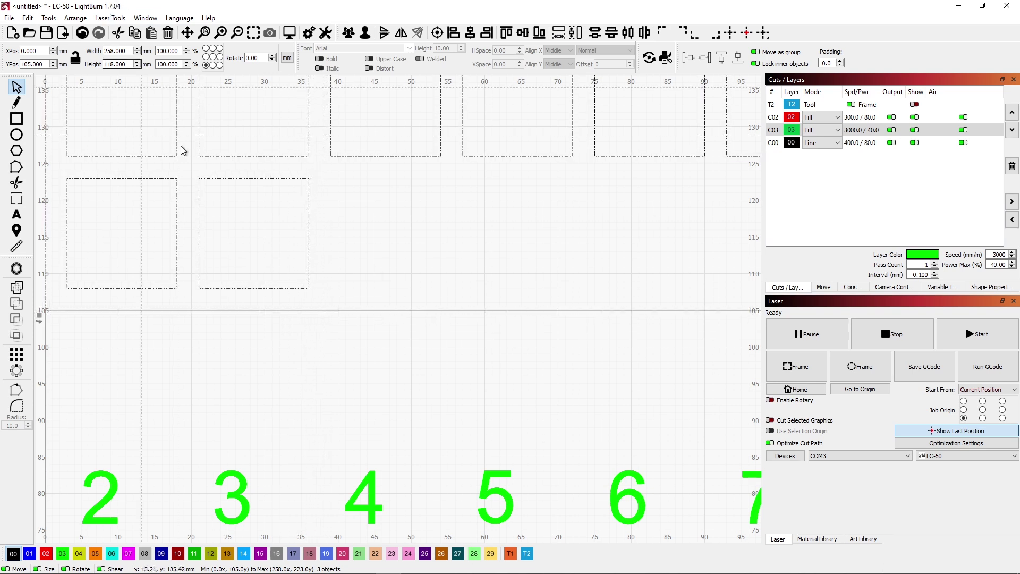
pyautogui.press('Escape')
pyautogui.hotkey('ctrl', 'shift', 'a')
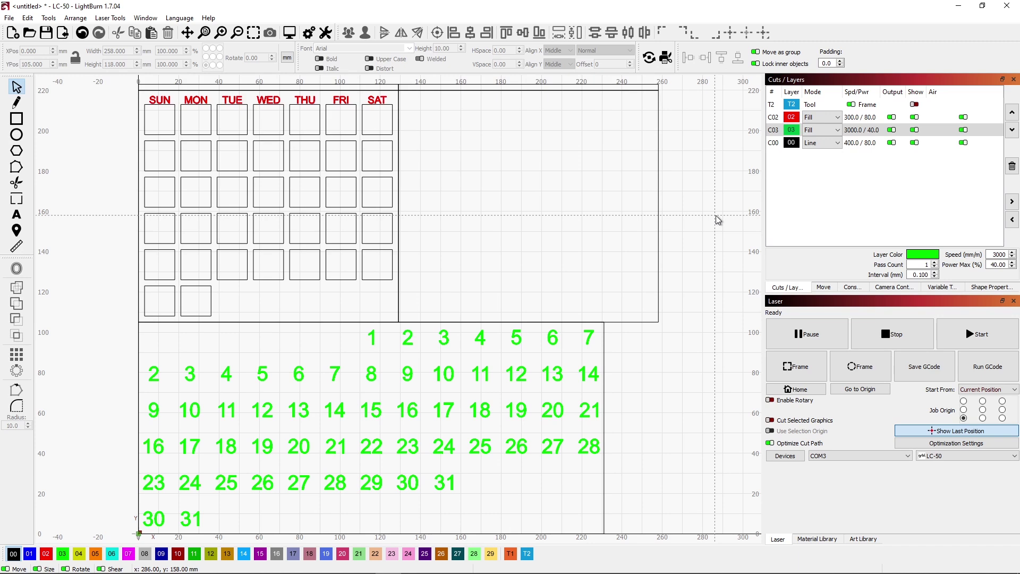